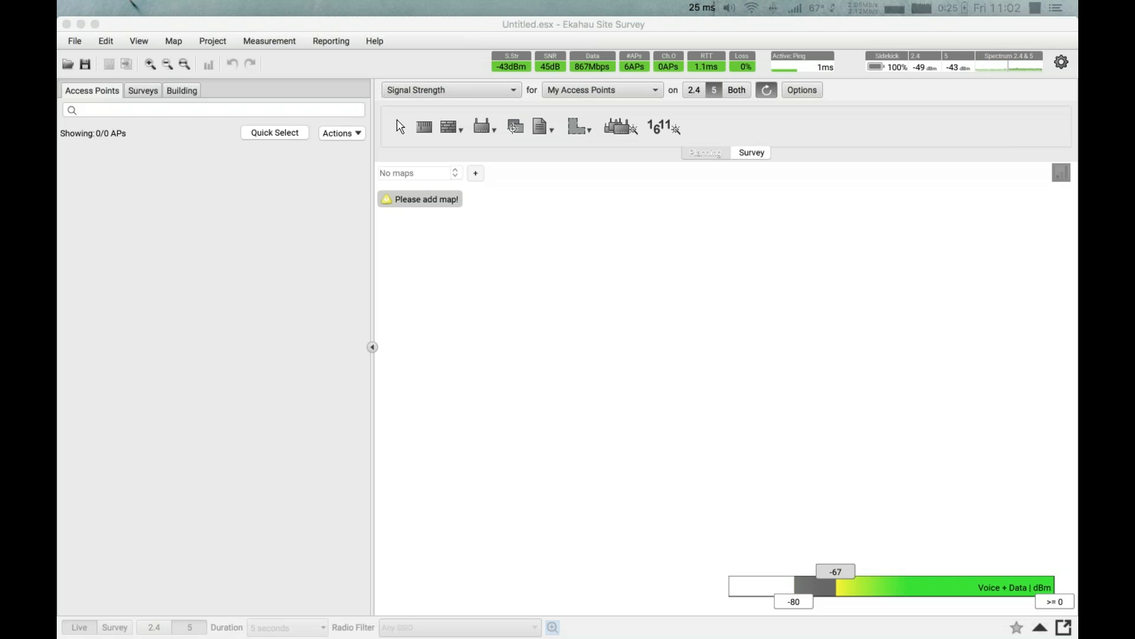
Step: Check the installed Ekahau Site Survey version in the program's About information and close it again
{"action": "left_click", "coordinate": [521, 289]}
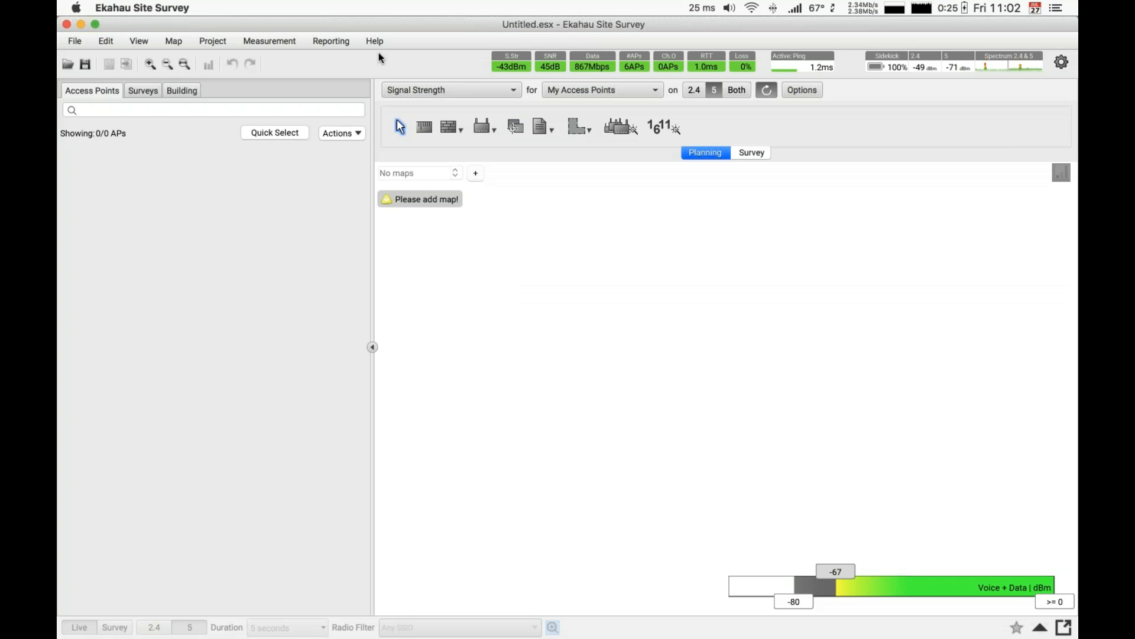
{"action": "left_click", "coordinate": [77, 8]}
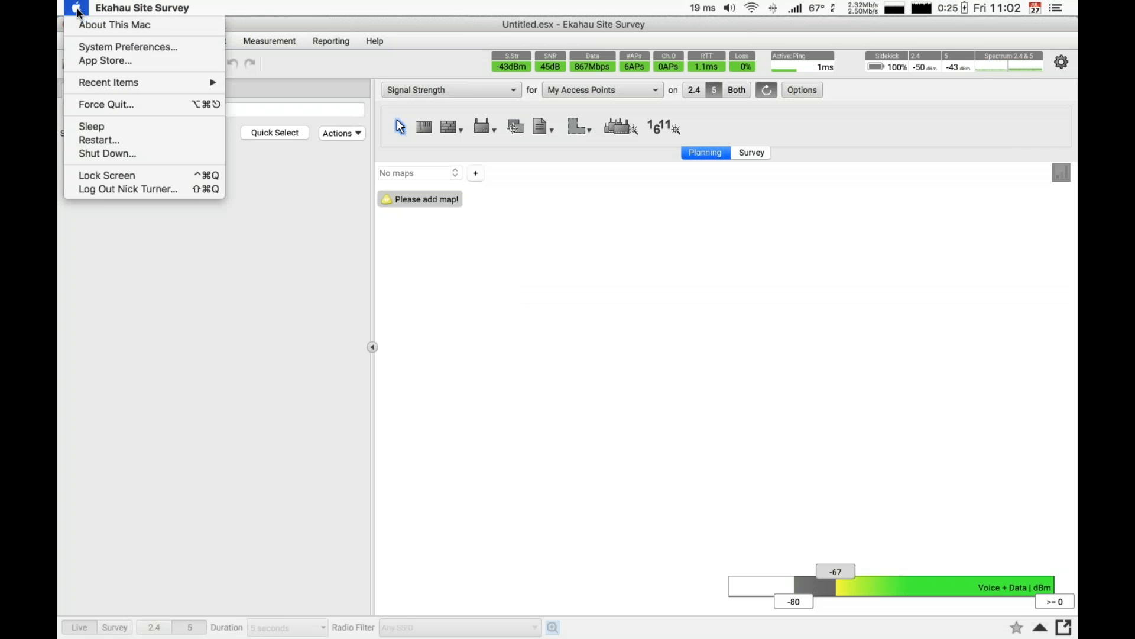
{"action": "left_click", "coordinate": [293, 235]}
{"action": "left_click", "coordinate": [142, 8]}
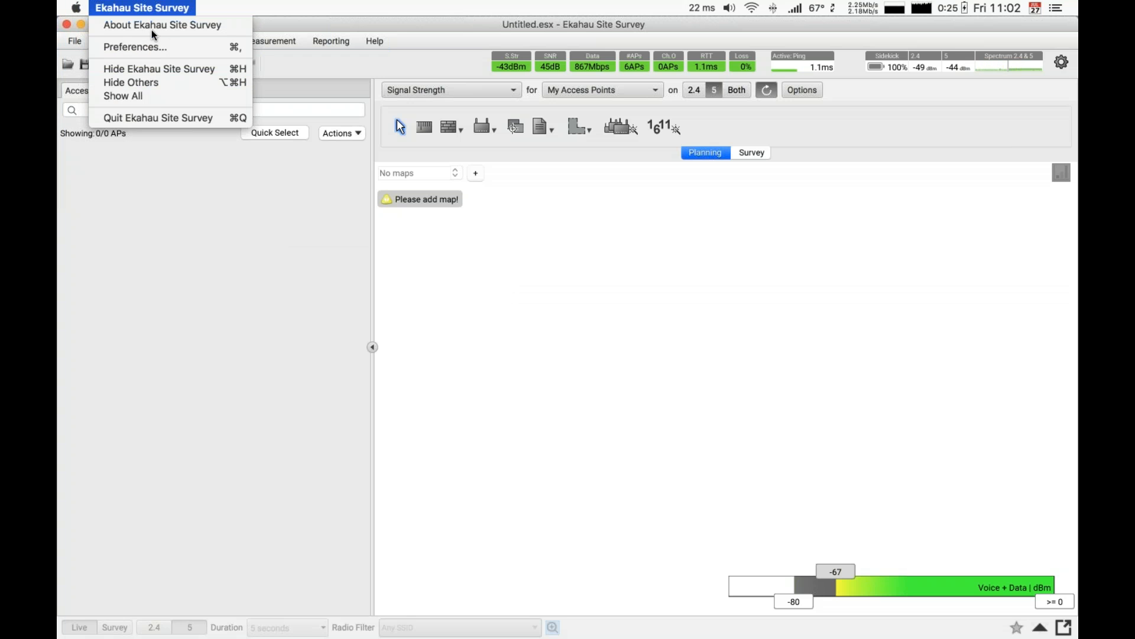
{"action": "left_click", "coordinate": [151, 29]}
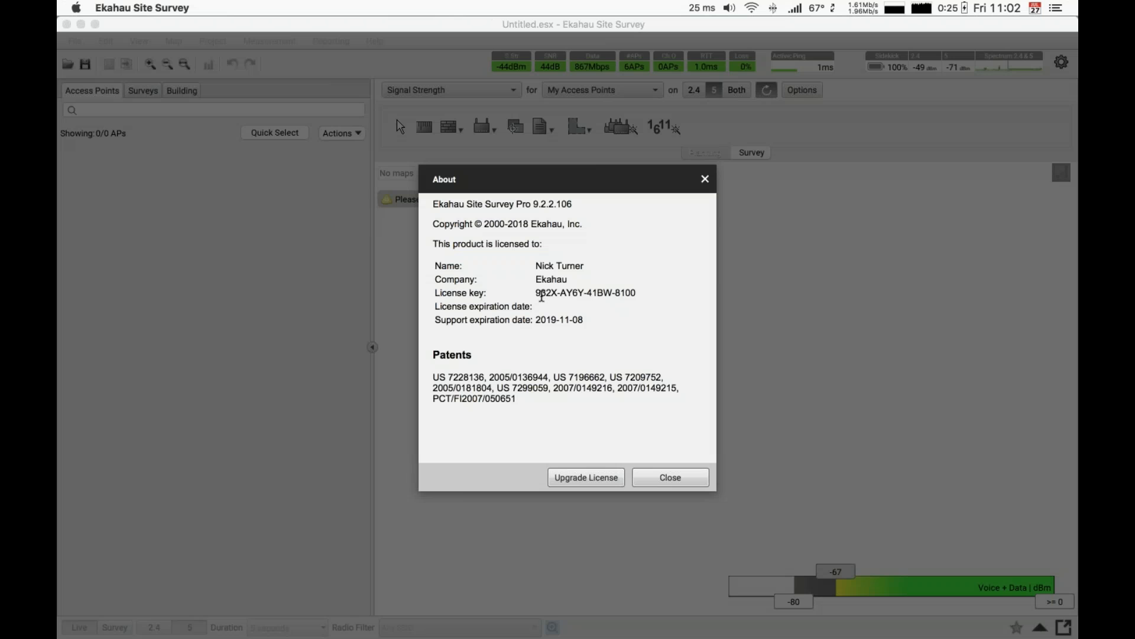
{"action": "left_click_drag", "start_coordinate": [534, 205], "coordinate": [555, 205]}
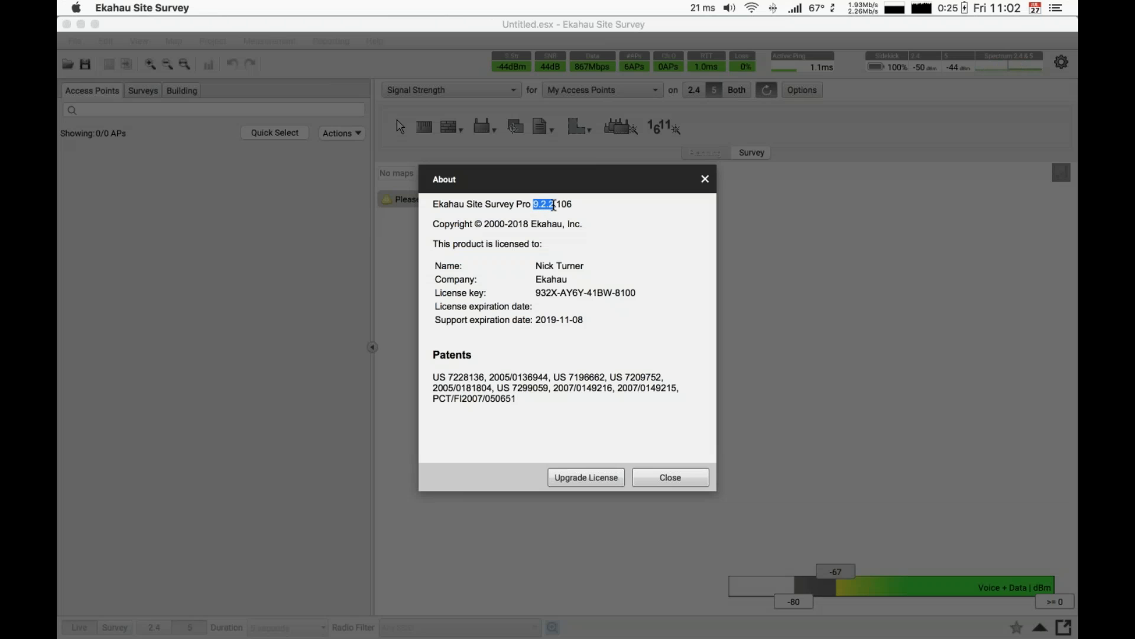
{"action": "left_click", "coordinate": [706, 180]}
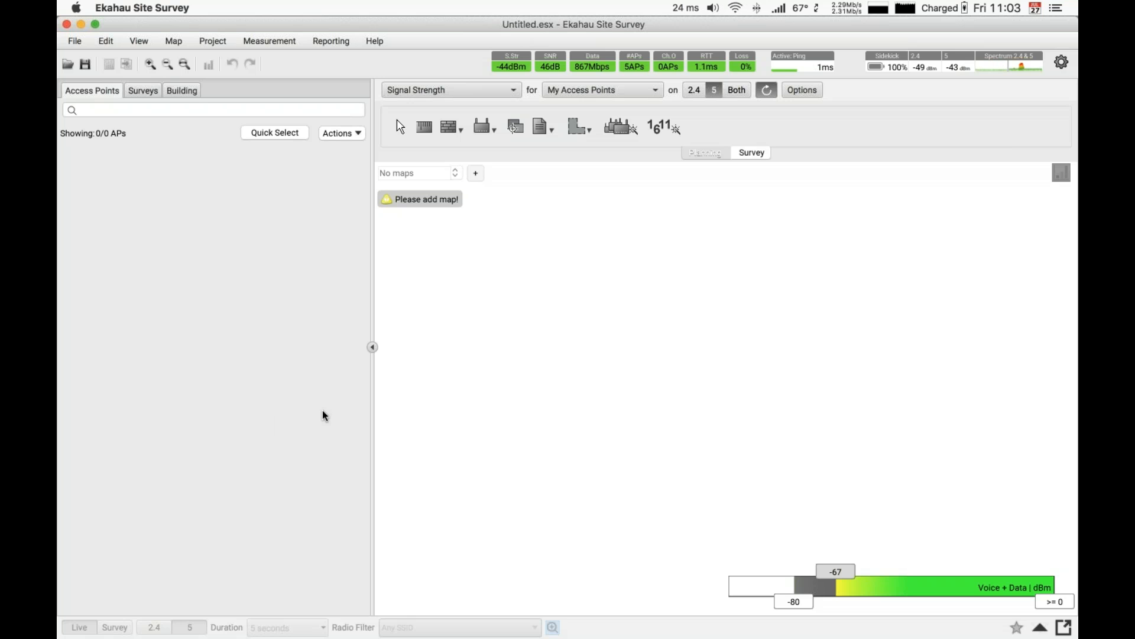
Step: Open the recent project "01-Project File - Walls.esx"
{"action": "left_click", "coordinate": [84, 47]}
{"action": "left_click", "coordinate": [90, 44]}
{"action": "left_click", "coordinate": [75, 41]}
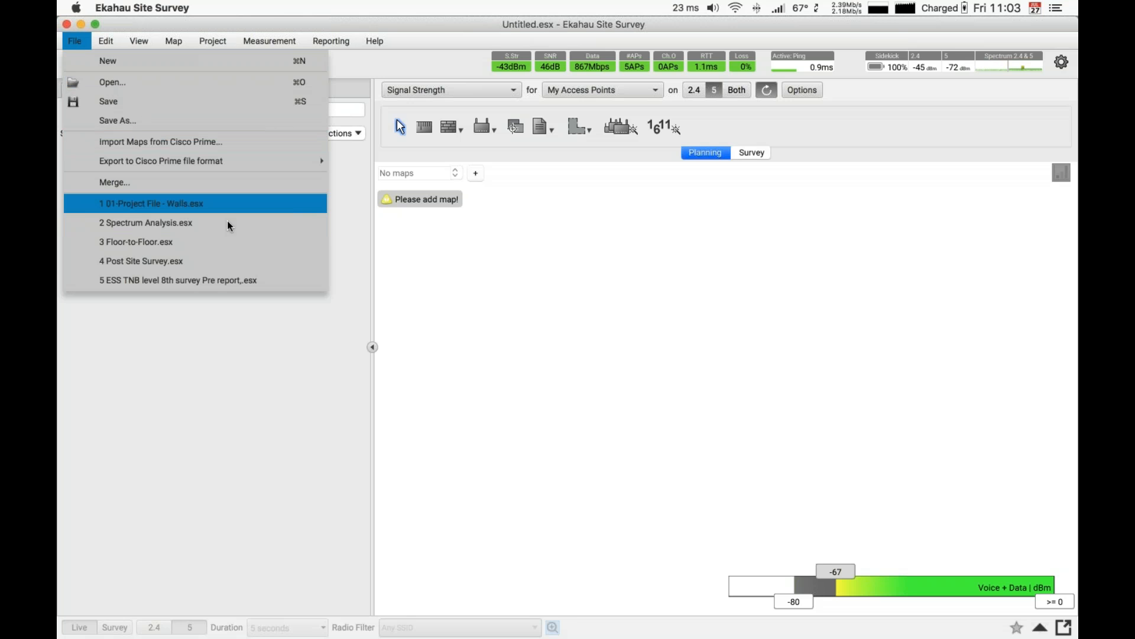
{"action": "key", "text": "Return"}
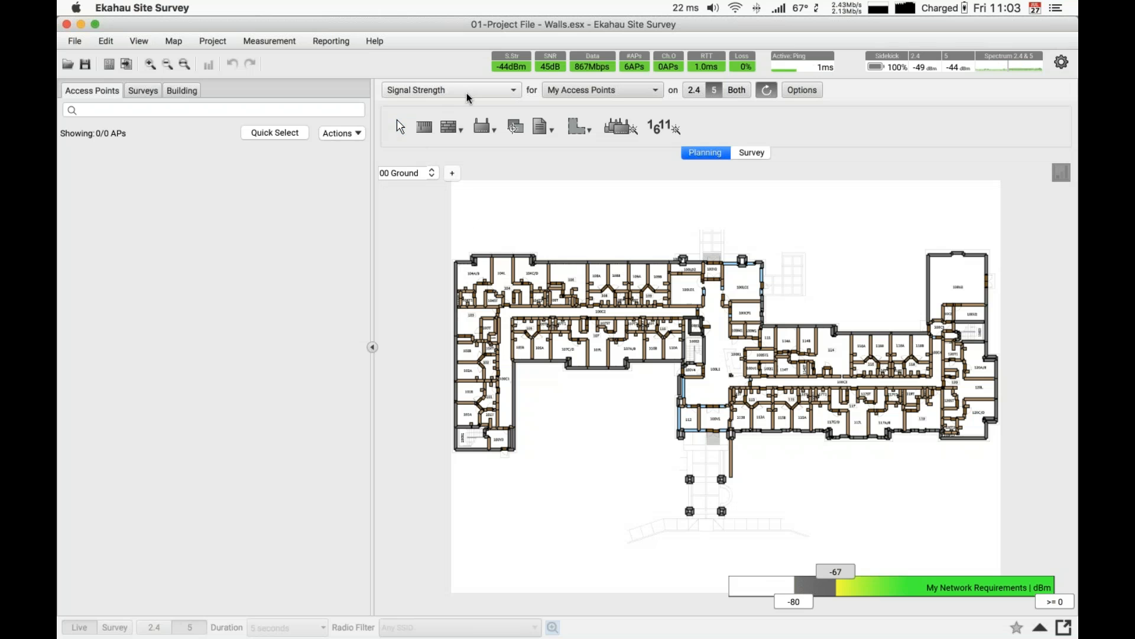
Step: Choose the Cisco AP2702I model and place one simulated access point in the large room at the top of the building's central section
{"action": "left_click", "coordinate": [489, 134]}
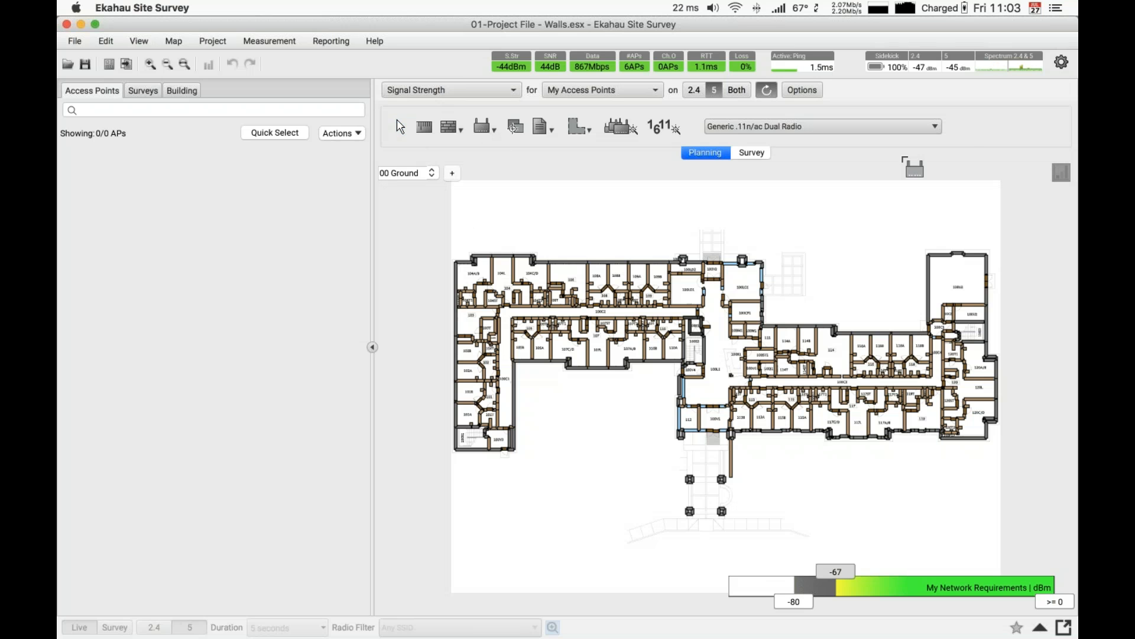
{"action": "left_click", "coordinate": [935, 126]}
{"action": "left_click_drag", "start_coordinate": [937, 164], "coordinate": [936, 165]}
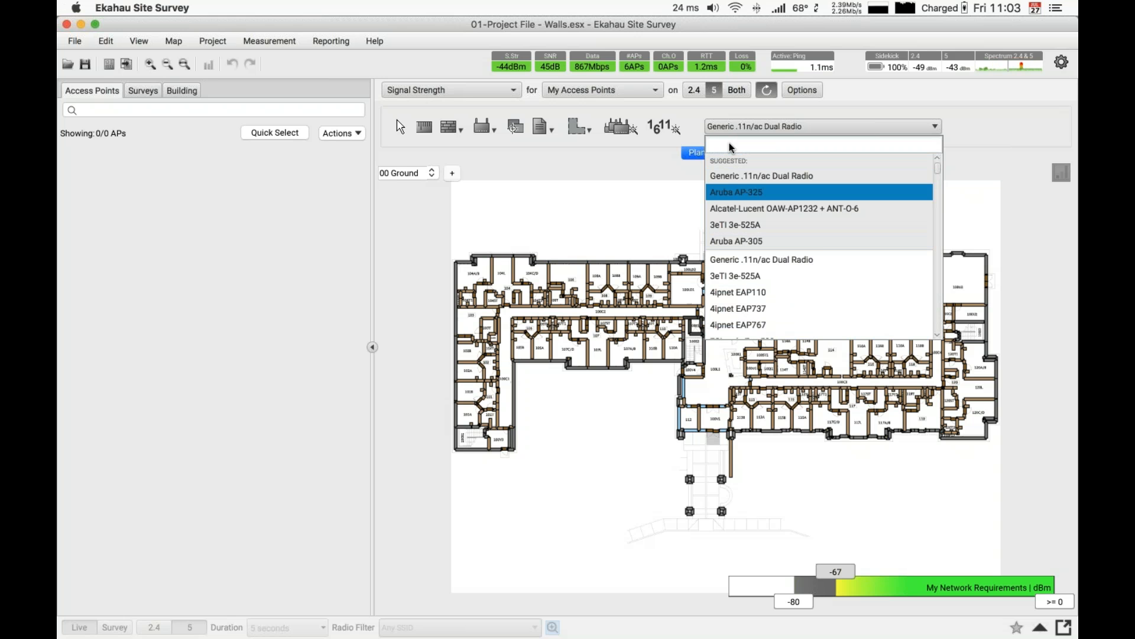
{"action": "type", "text": "cisc"}
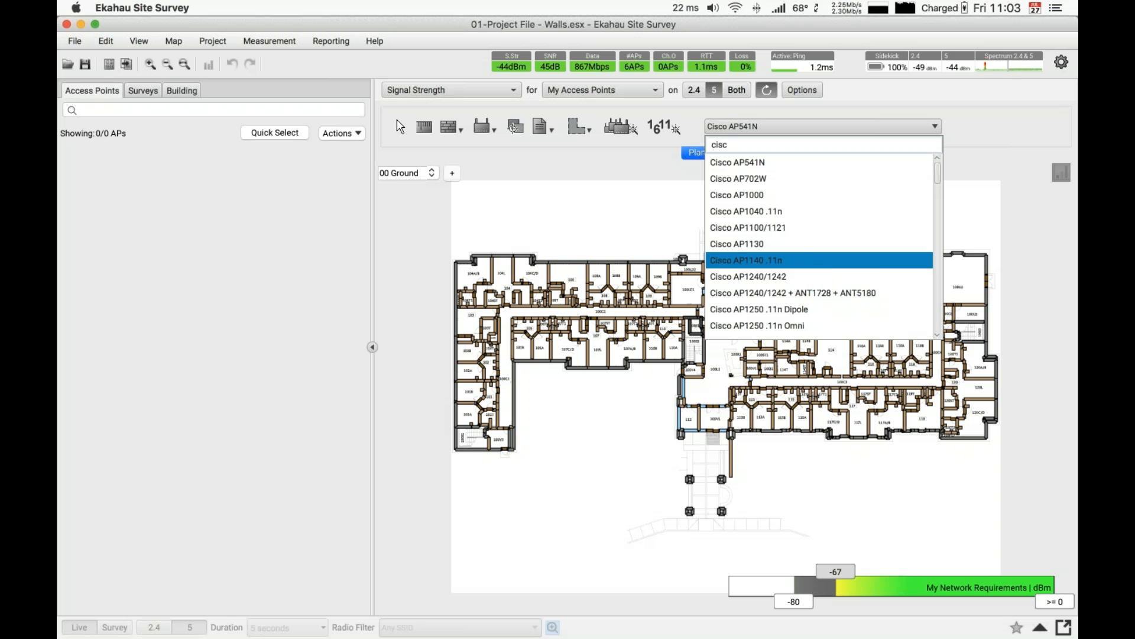
{"action": "scroll", "coordinate": [809, 267], "scroll_direction": "down", "scroll_amount": 8}
{"action": "scroll", "coordinate": [809, 270], "scroll_direction": "down", "scroll_amount": 10}
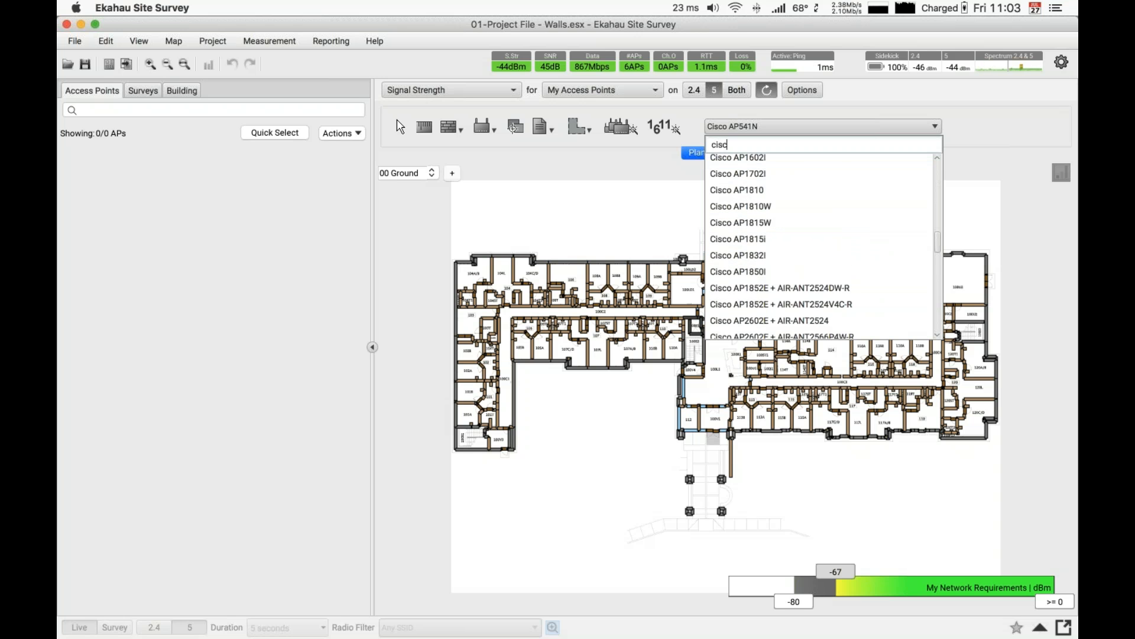
{"action": "scroll", "coordinate": [819, 246], "scroll_direction": "down", "scroll_amount": 4}
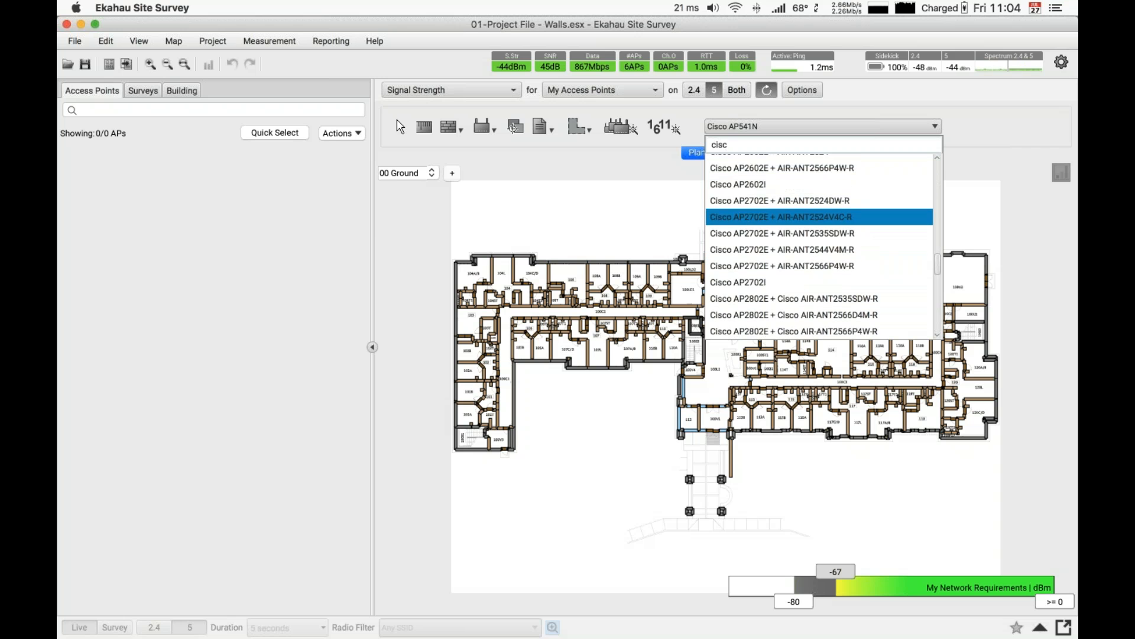
{"action": "left_click", "coordinate": [792, 282]}
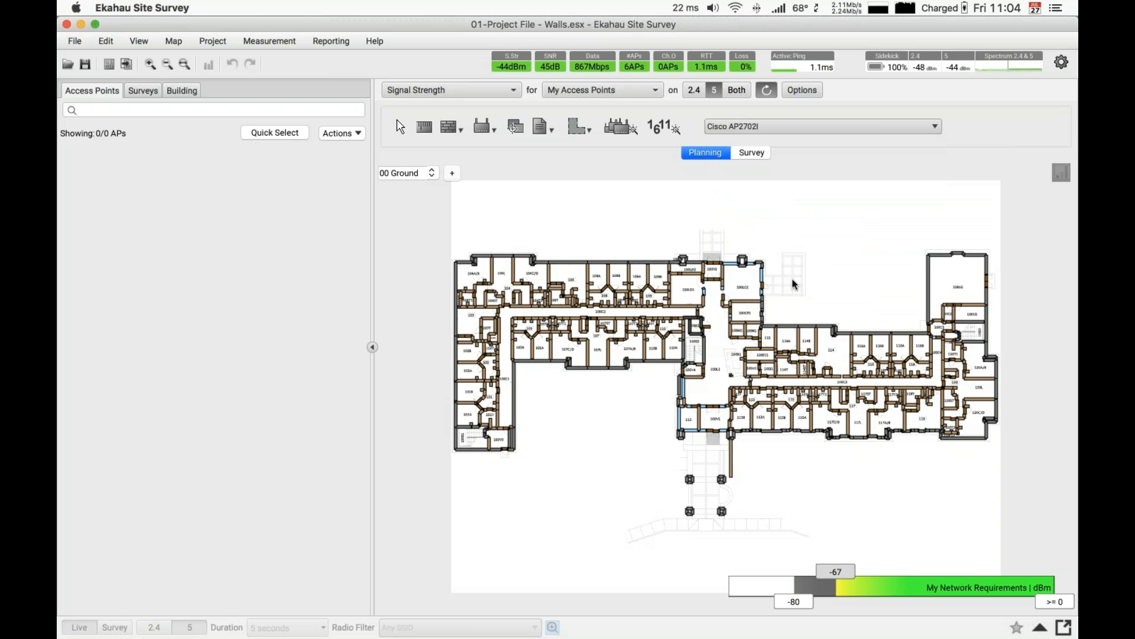
{"action": "left_click", "coordinate": [744, 288]}
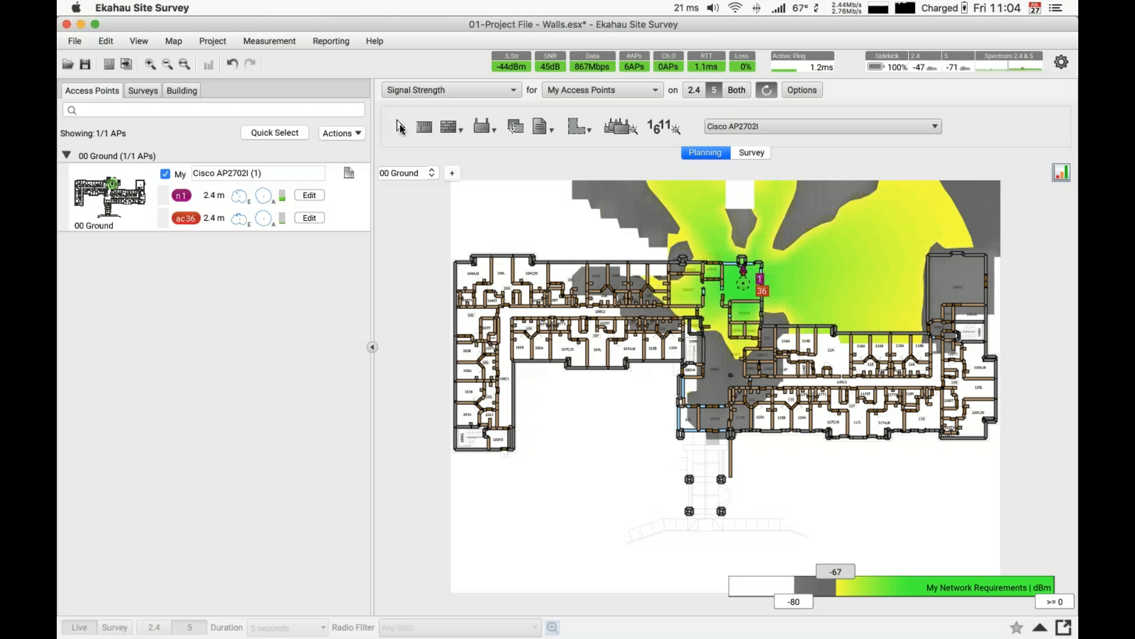
{"action": "left_click", "coordinate": [400, 127]}
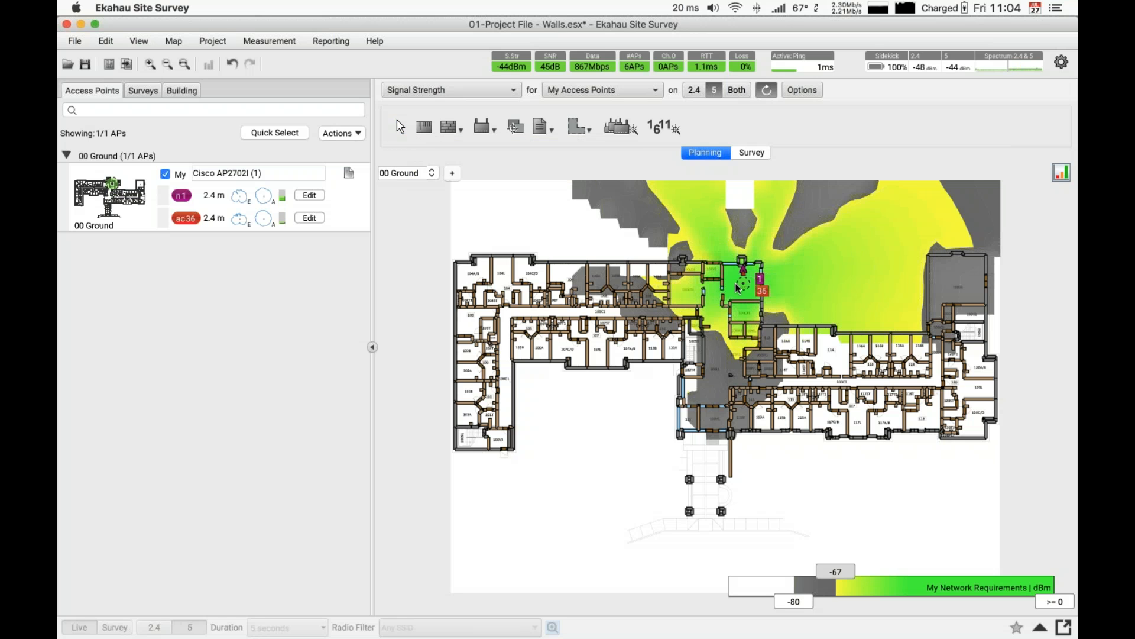
Step: Switch the map visualization to Coverage Planning
{"action": "left_click", "coordinate": [510, 91]}
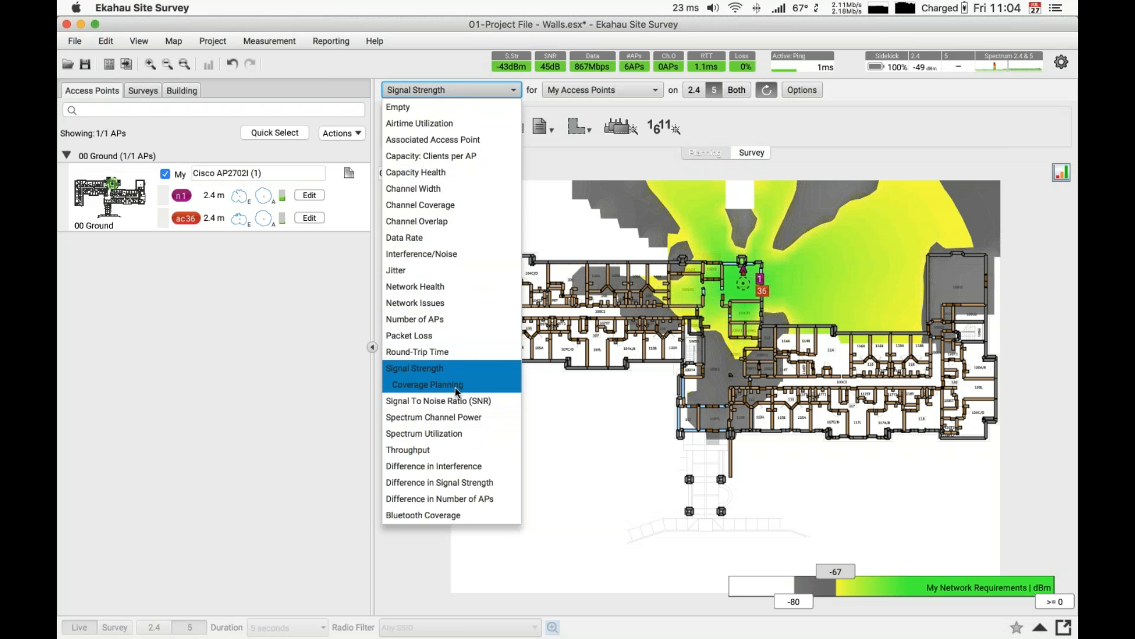
{"action": "mouse_move", "coordinate": [445, 388]}
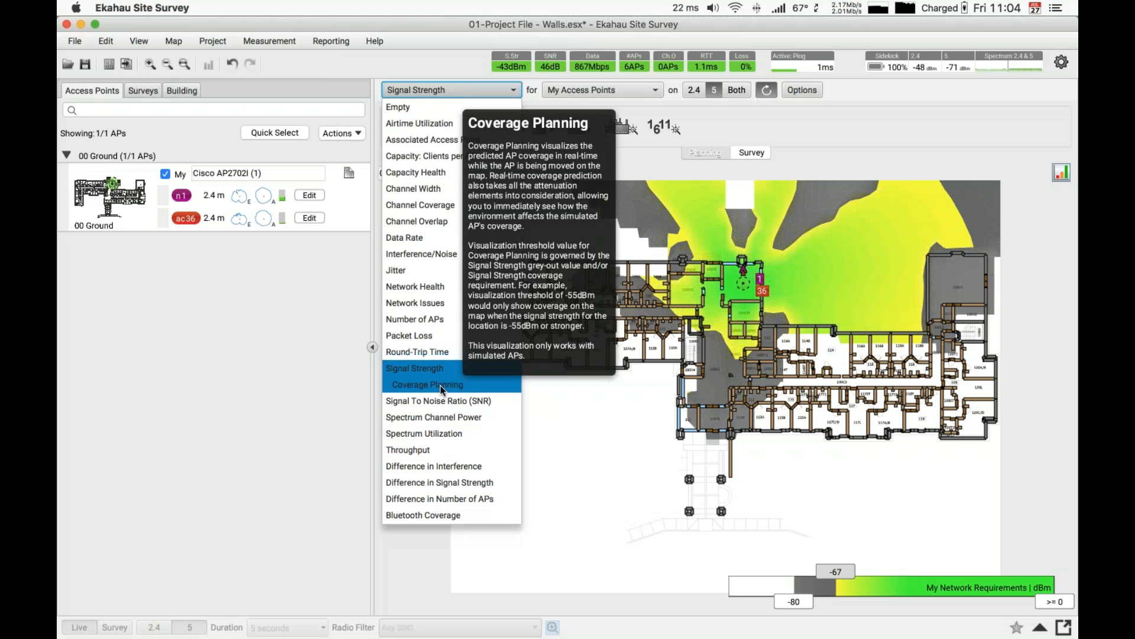
{"action": "left_click", "coordinate": [439, 385]}
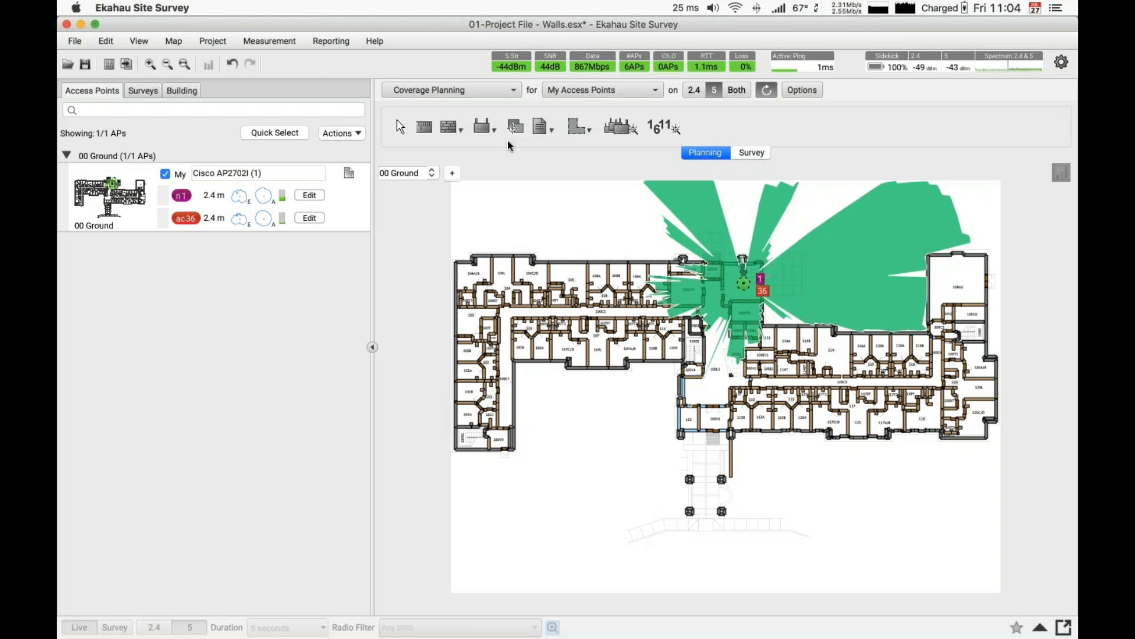
Step: Place three more Cisco AP2702I access points in the building's right wing, one above and two below the corridor
{"action": "key", "text": "a"}
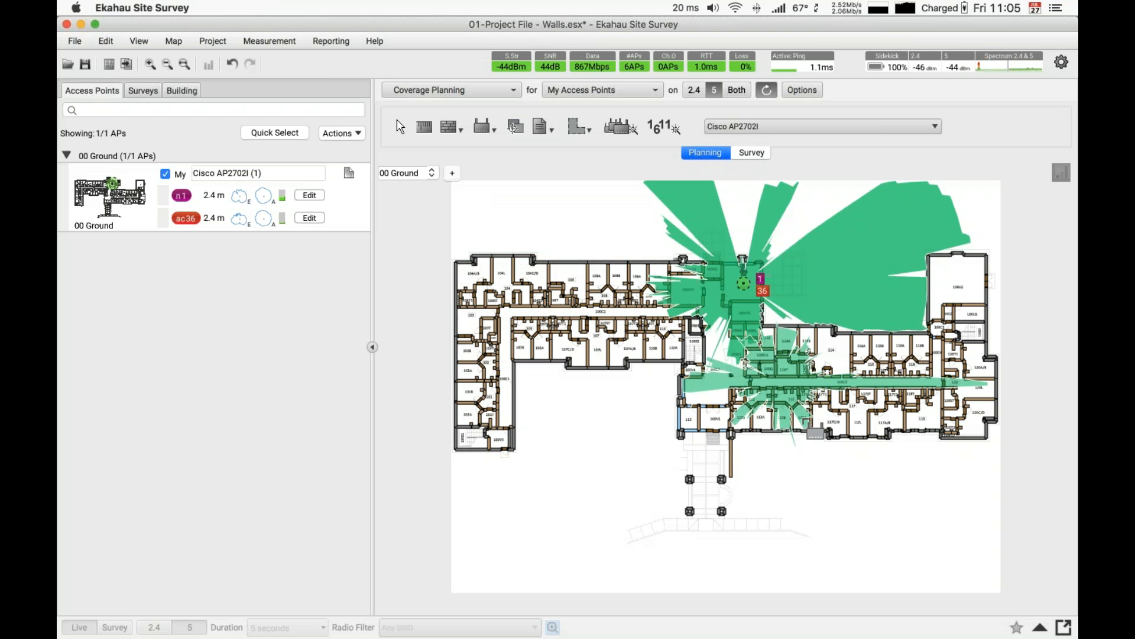
{"action": "left_click", "coordinate": [802, 417]}
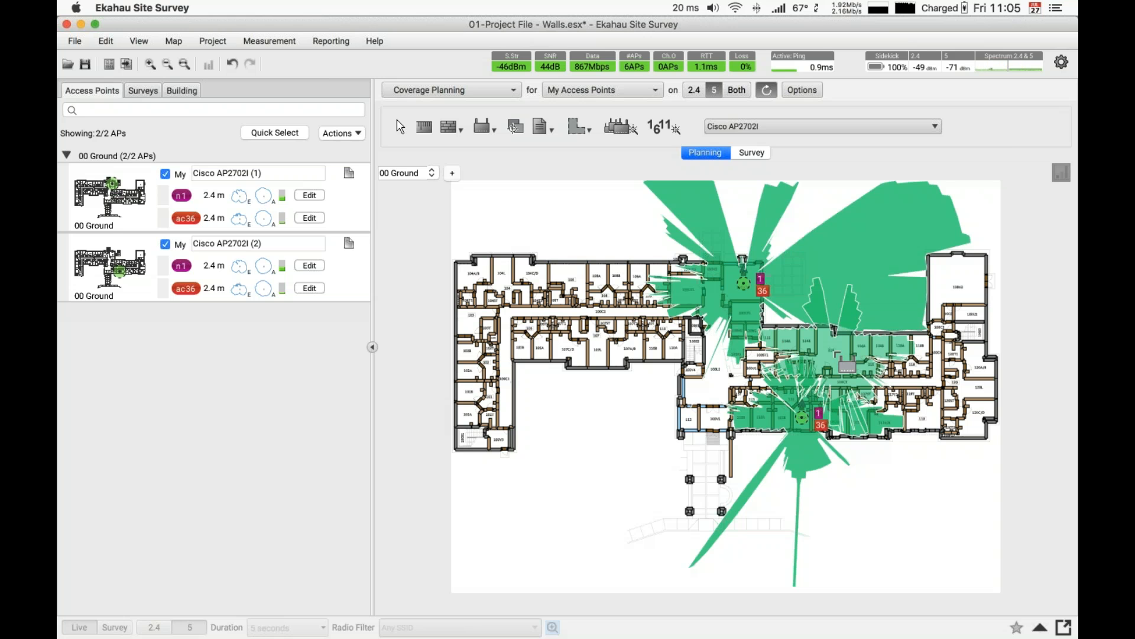
{"action": "left_click", "coordinate": [834, 351]}
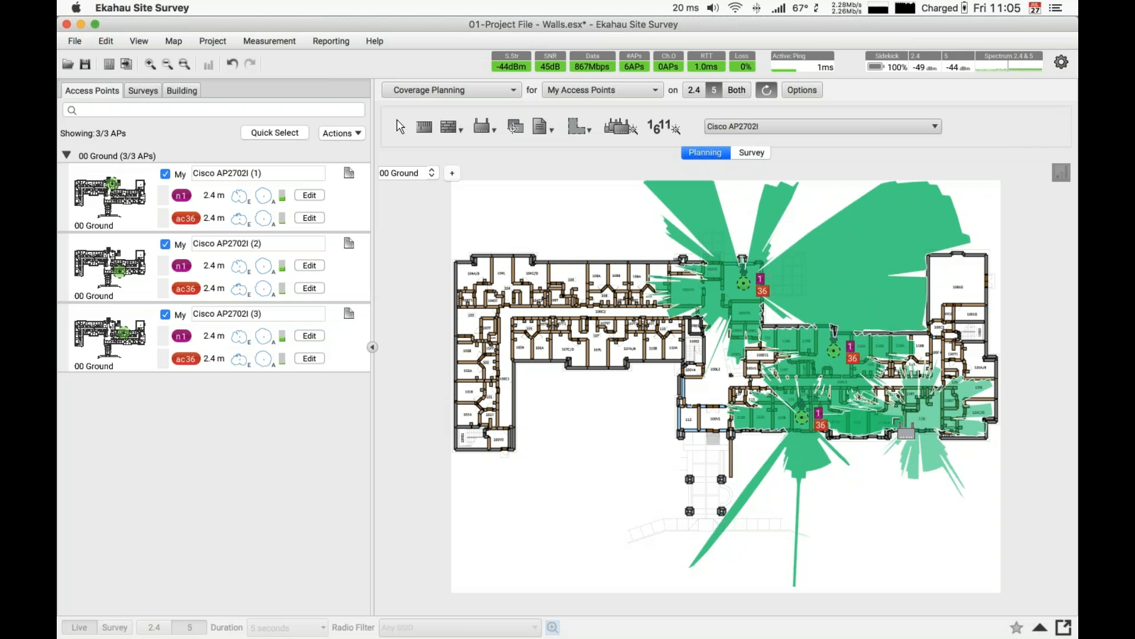
{"action": "left_click", "coordinate": [893, 416]}
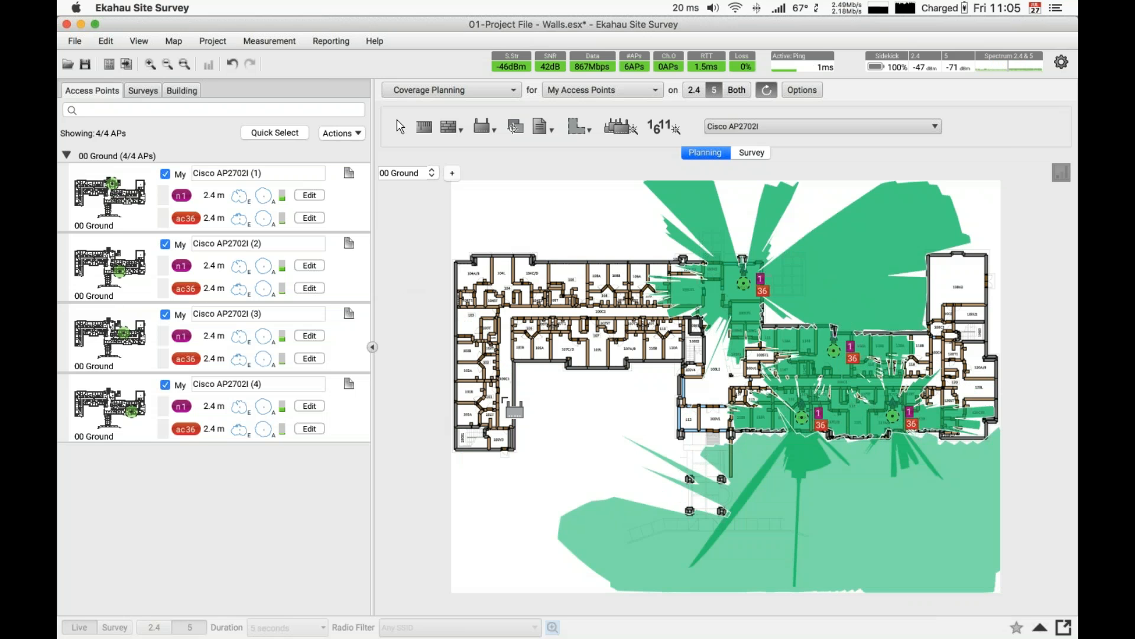
Step: Set the minimum signal strength of the My Network Requirements coverage requirement to -60 dBm
{"action": "left_click", "coordinate": [211, 44]}
{"action": "left_click", "coordinate": [301, 62]}
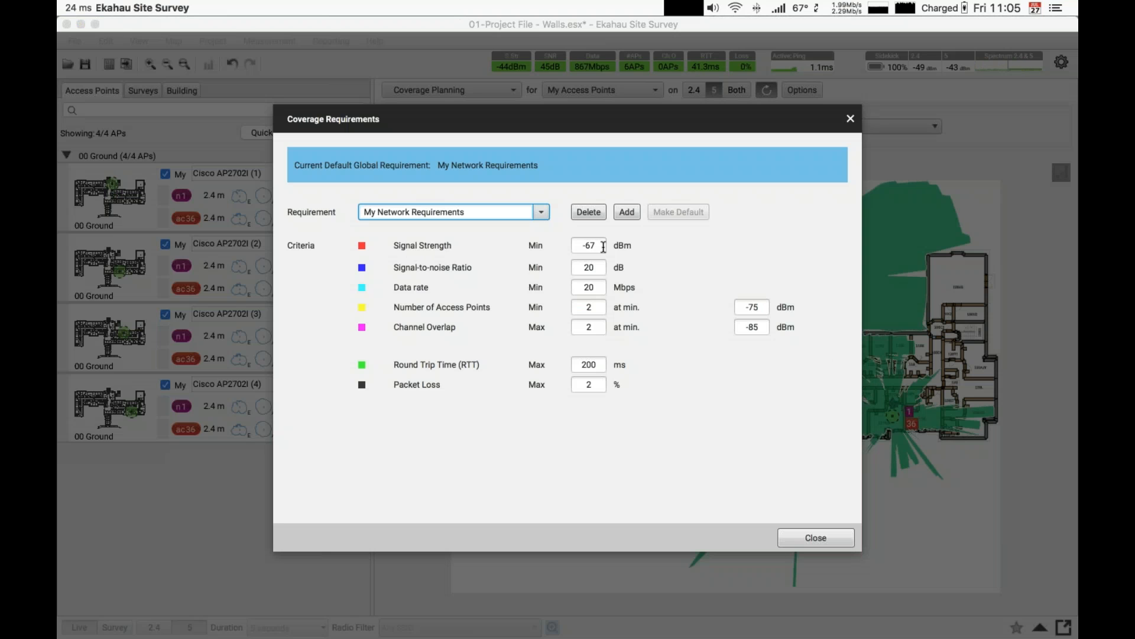
{"action": "left_click", "coordinate": [602, 245]}
{"action": "key", "text": "BackSpace"}
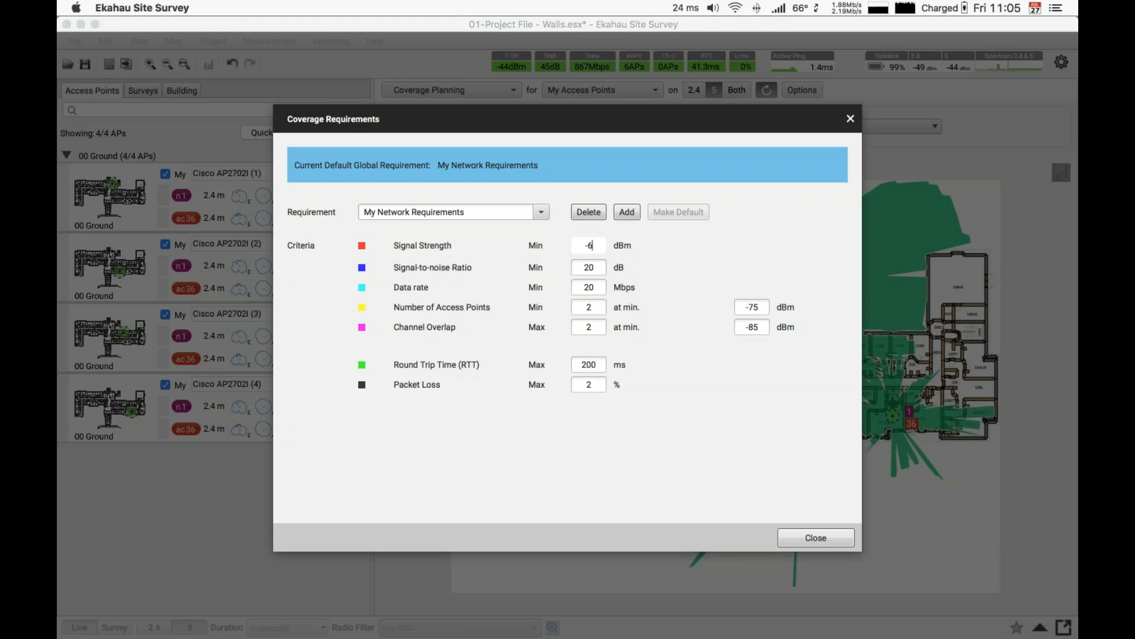
{"action": "type", "text": "0"}
{"action": "left_click", "coordinate": [816, 537]}
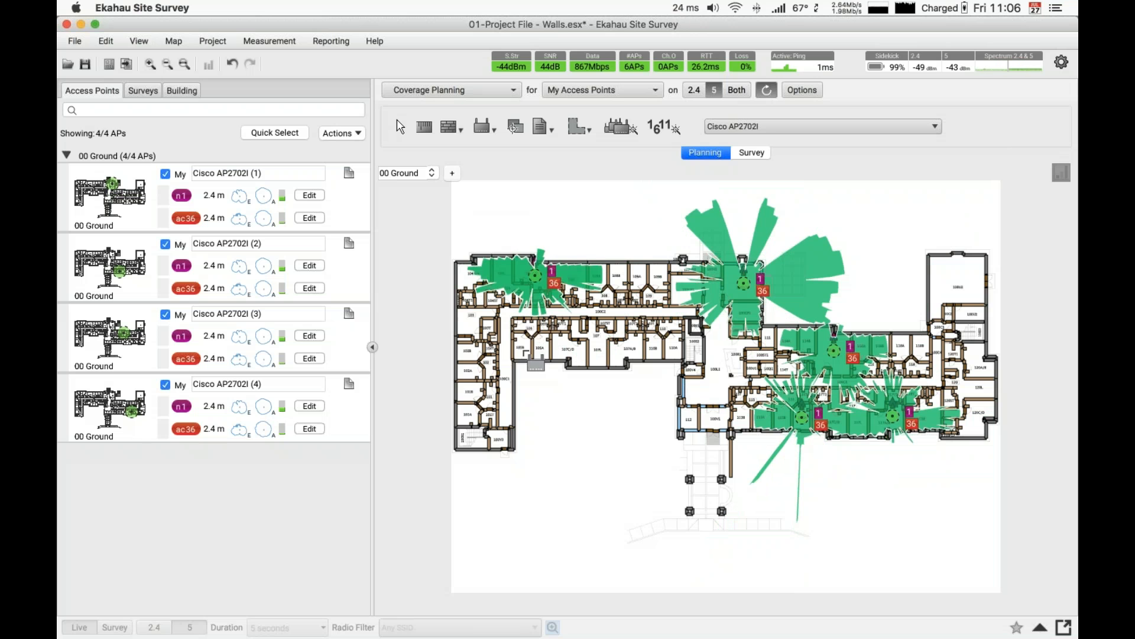
Step: Place three further Cisco AP2702I access points in the building's left wing, two above the corridor and one below it
{"action": "left_click", "coordinate": [535, 276]}
{"action": "left_click", "coordinate": [523, 350]}
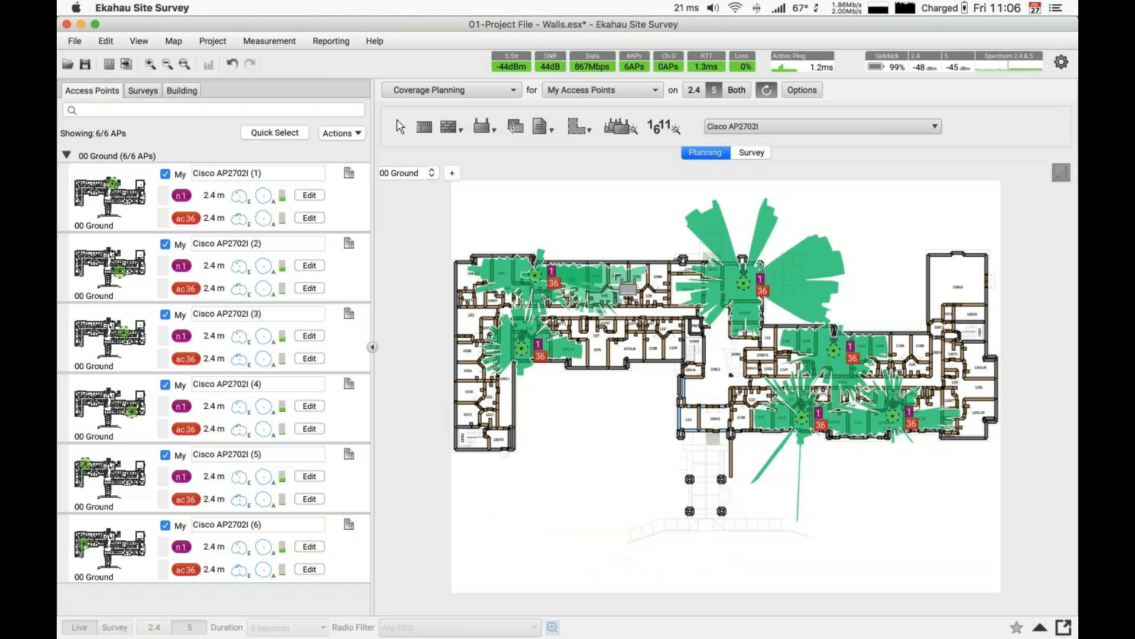
{"action": "left_click", "coordinate": [617, 272]}
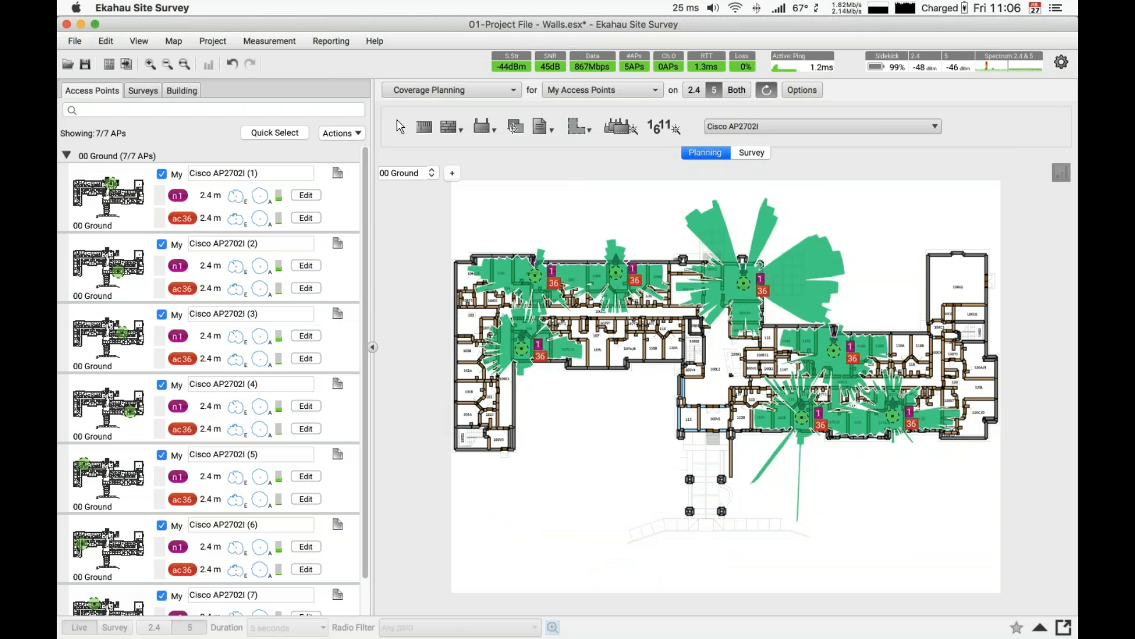
Step: Create an automatic channel plan for My APs on 2.4 and 5 GHz, using channels 1,6,11 and a 20MHz maximum width
{"action": "left_click", "coordinate": [665, 127]}
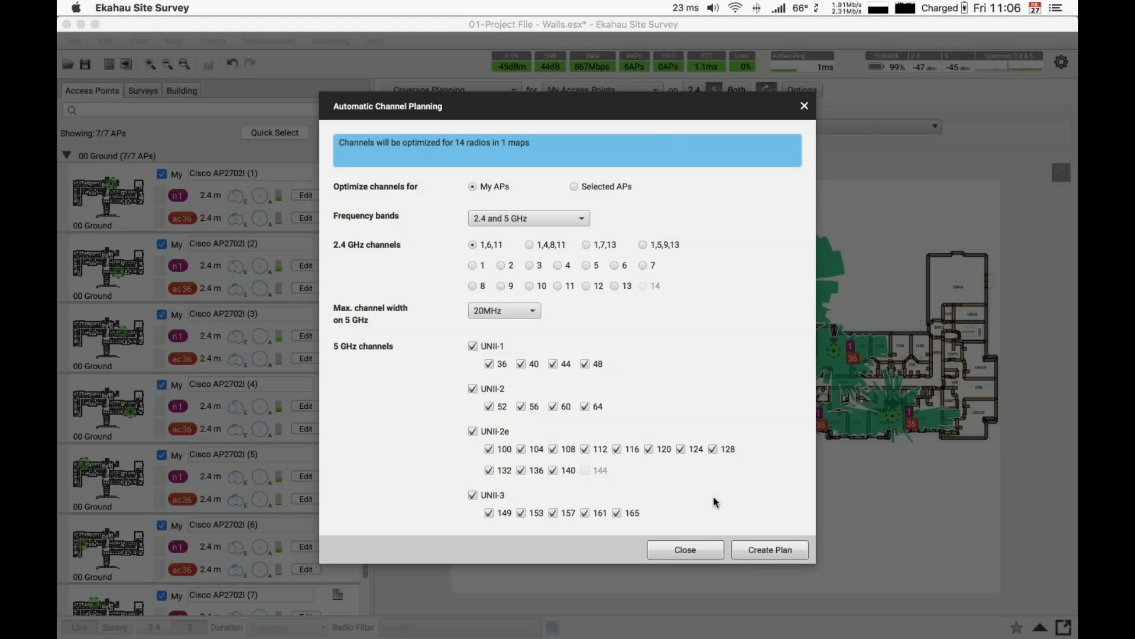
{"action": "left_click", "coordinate": [763, 549]}
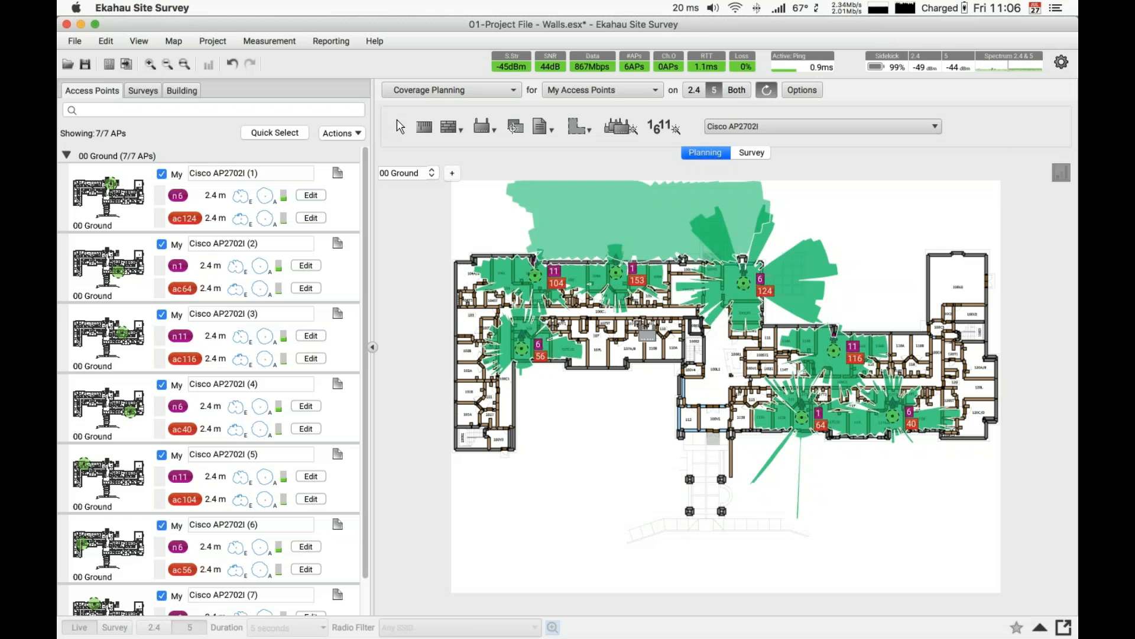
Step: Reopen "01-Project File - Walls.esx" from the Indoor project folder, discarding the unsaved changes
{"action": "left_click", "coordinate": [75, 40]}
{"action": "key", "text": "alt+a"}
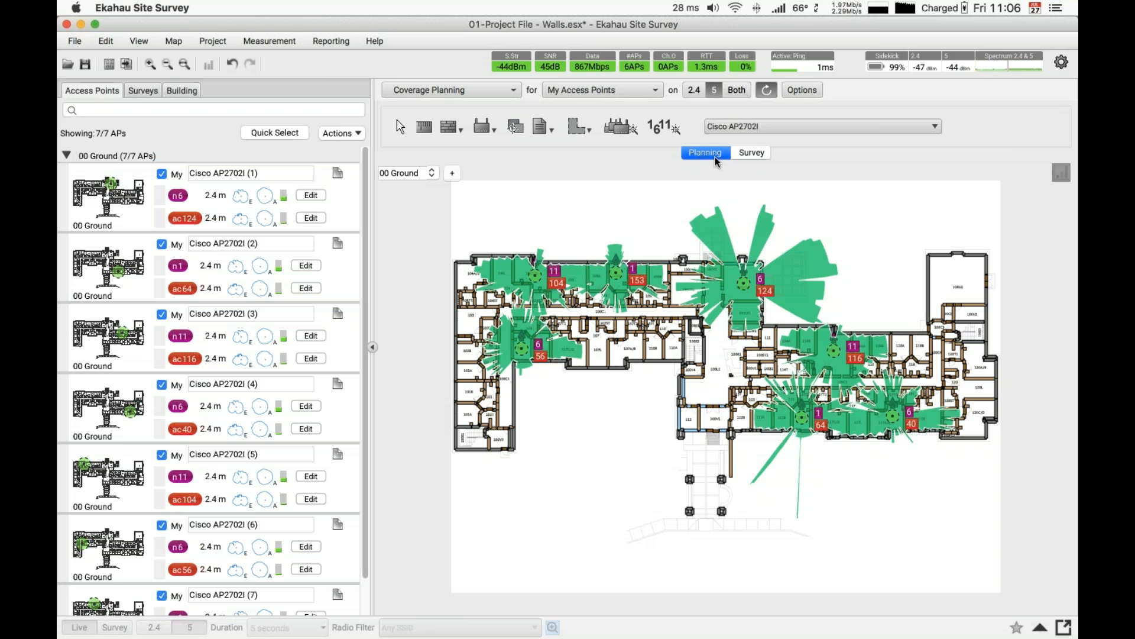
{"action": "left_click", "coordinate": [78, 43]}
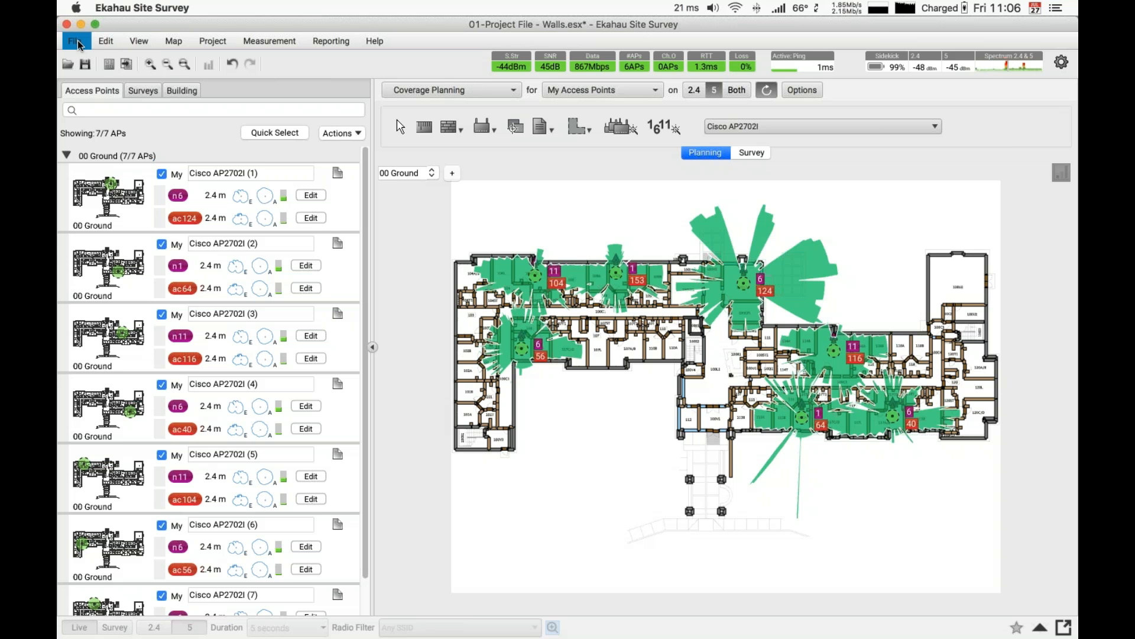
{"action": "left_click", "coordinate": [141, 80]}
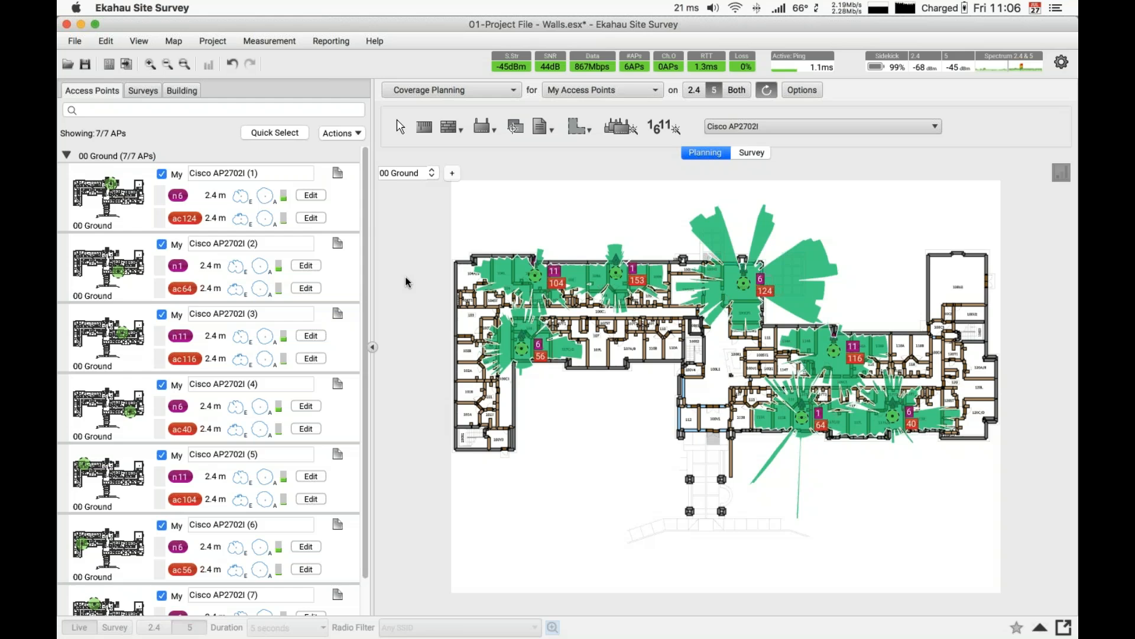
{"action": "left_click", "coordinate": [548, 380]}
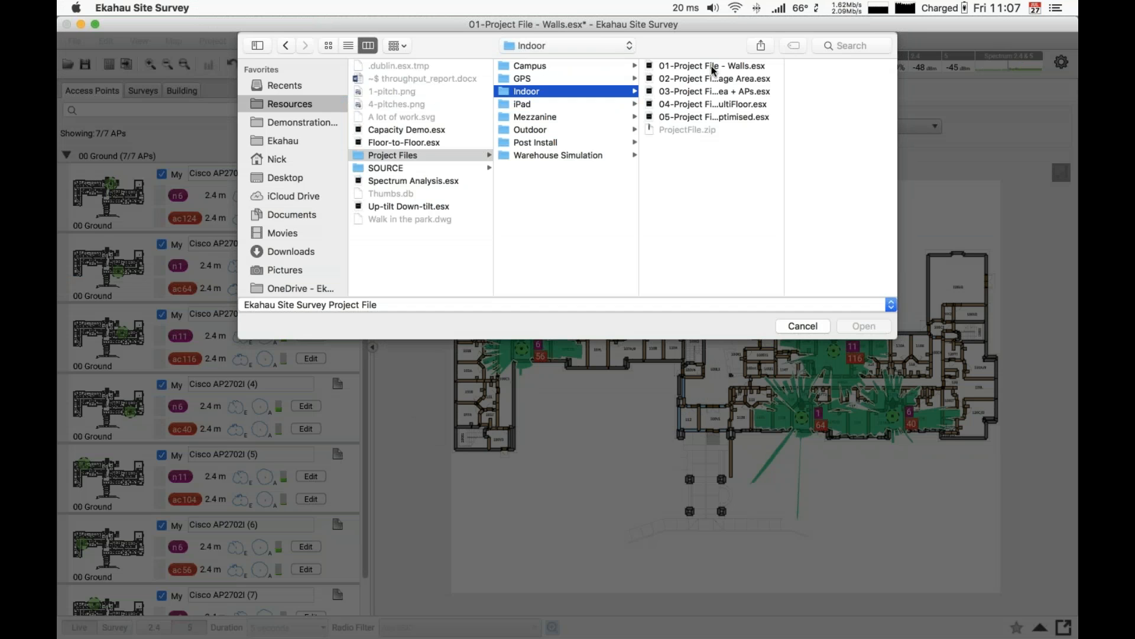
{"action": "double_click", "coordinate": [712, 68]}
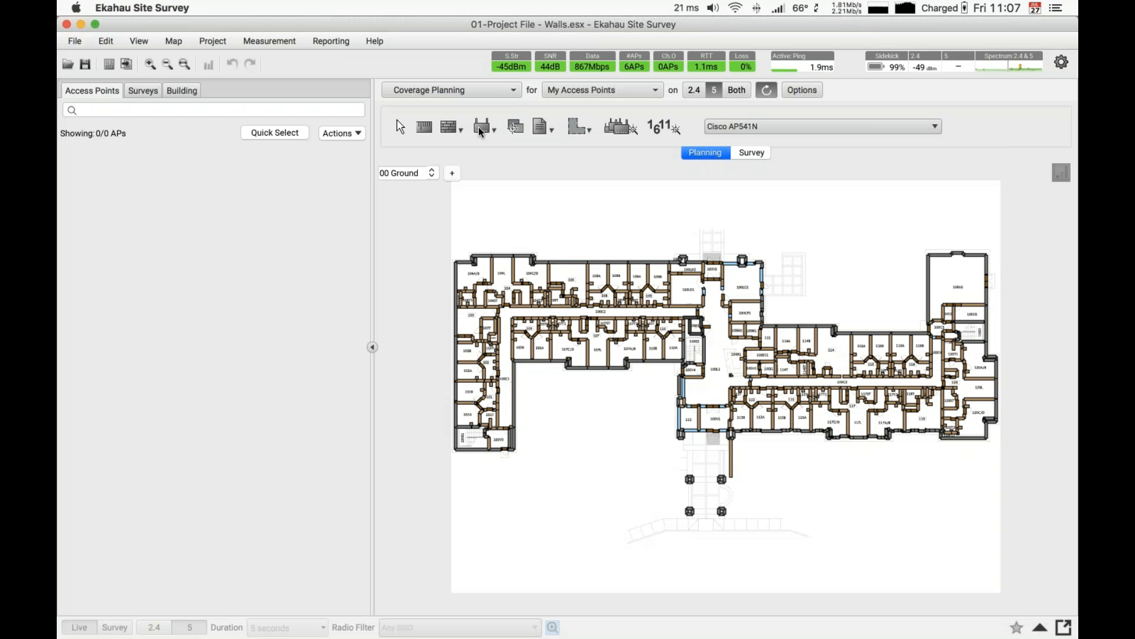
Step: Choose the Aruba AP-305 as the model for the simulated access points
{"action": "left_click", "coordinate": [783, 126]}
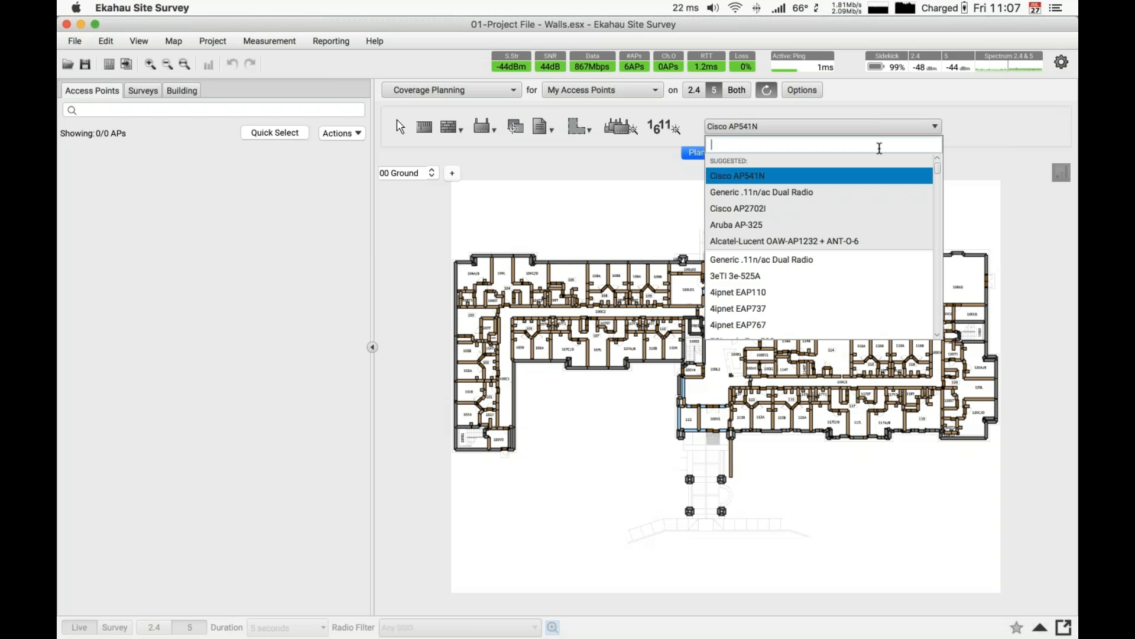
{"action": "type", "text": "arub"}
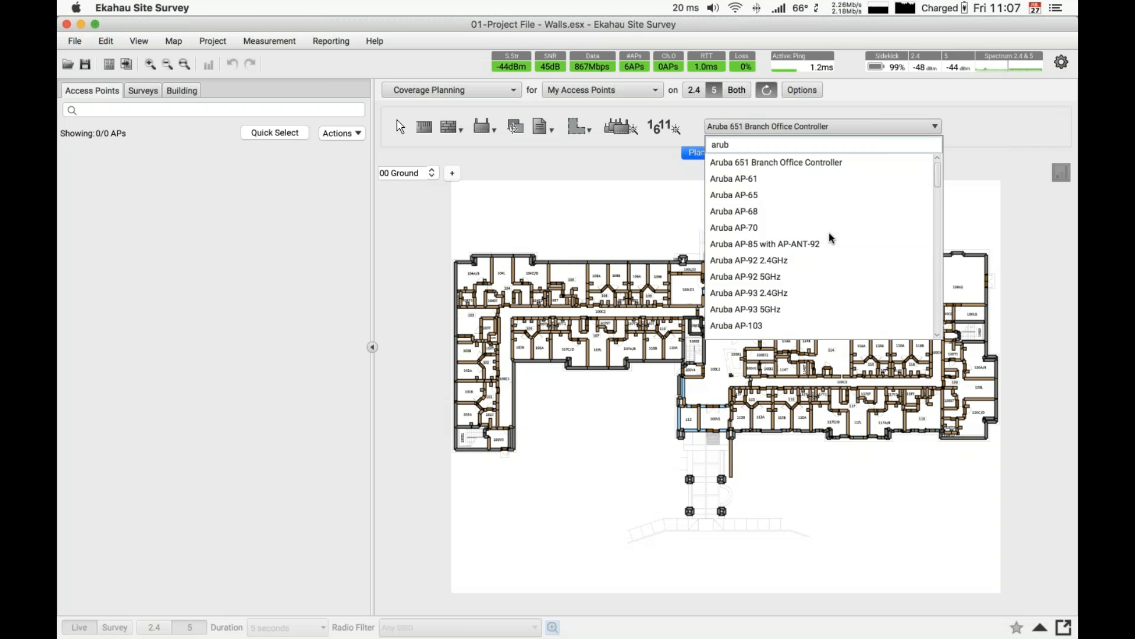
{"action": "scroll", "coordinate": [823, 242], "scroll_direction": "down", "scroll_amount": 10}
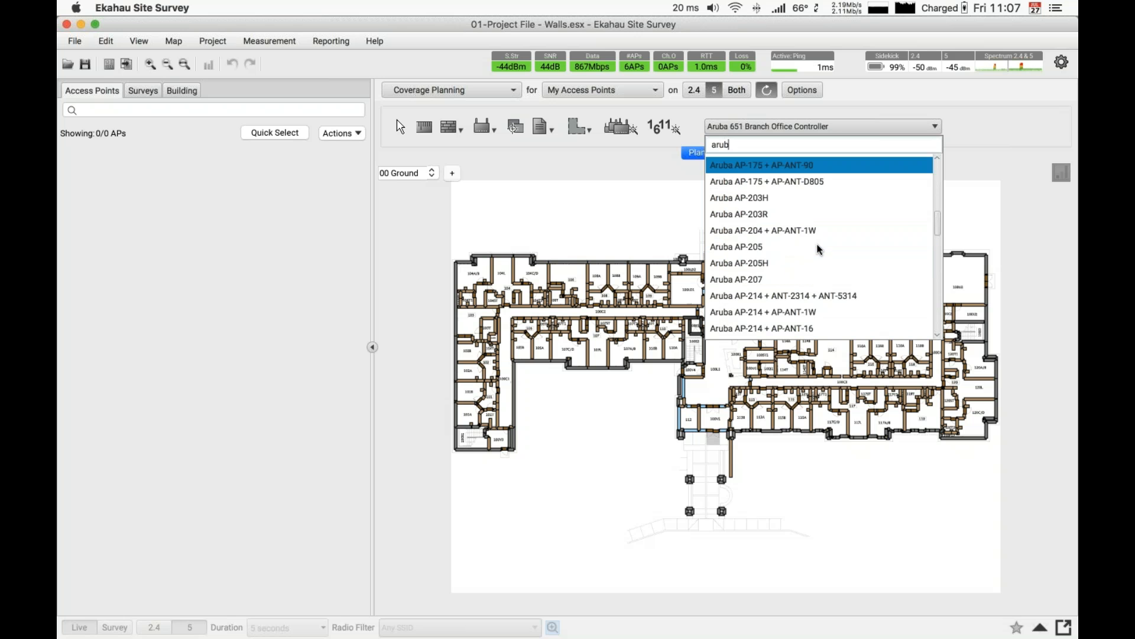
{"action": "scroll", "coordinate": [816, 254], "scroll_direction": "down", "scroll_amount": 1}
{"action": "scroll", "coordinate": [805, 278], "scroll_direction": "down", "scroll_amount": 5}
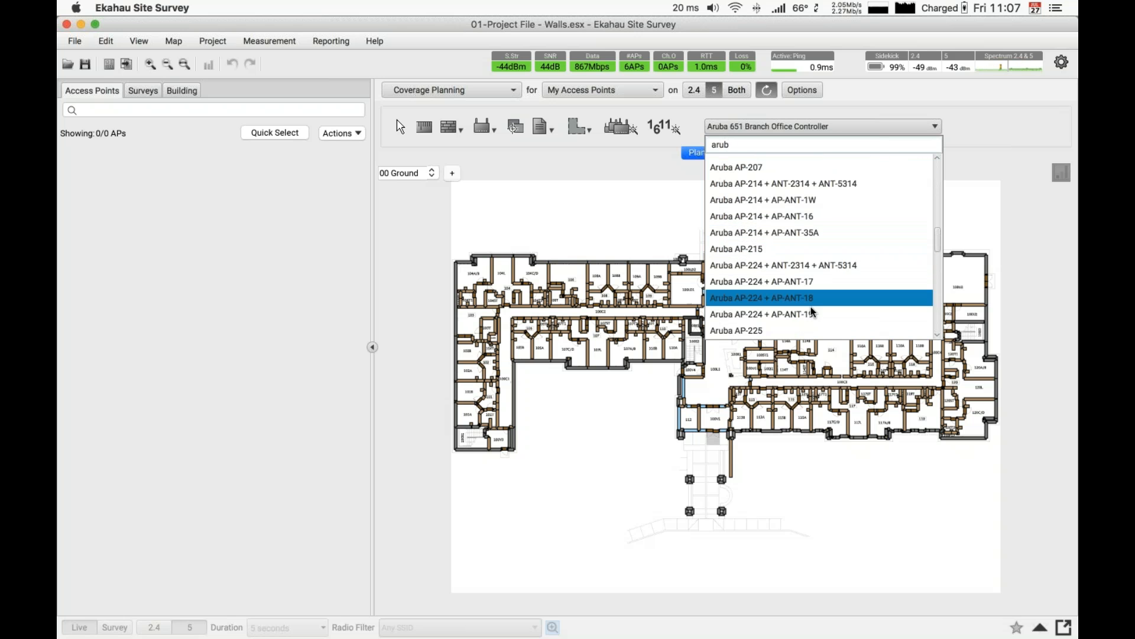
{"action": "scroll", "coordinate": [811, 304], "scroll_direction": "down", "scroll_amount": 8}
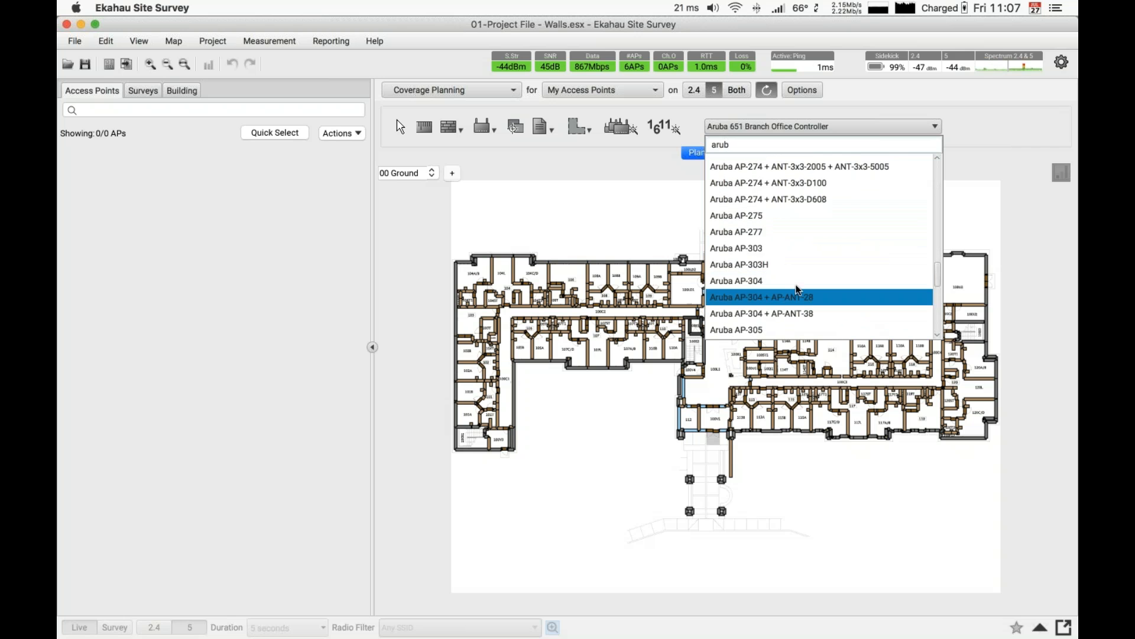
{"action": "scroll", "coordinate": [804, 310], "scroll_direction": "down", "scroll_amount": 2}
{"action": "left_click", "coordinate": [804, 309]}
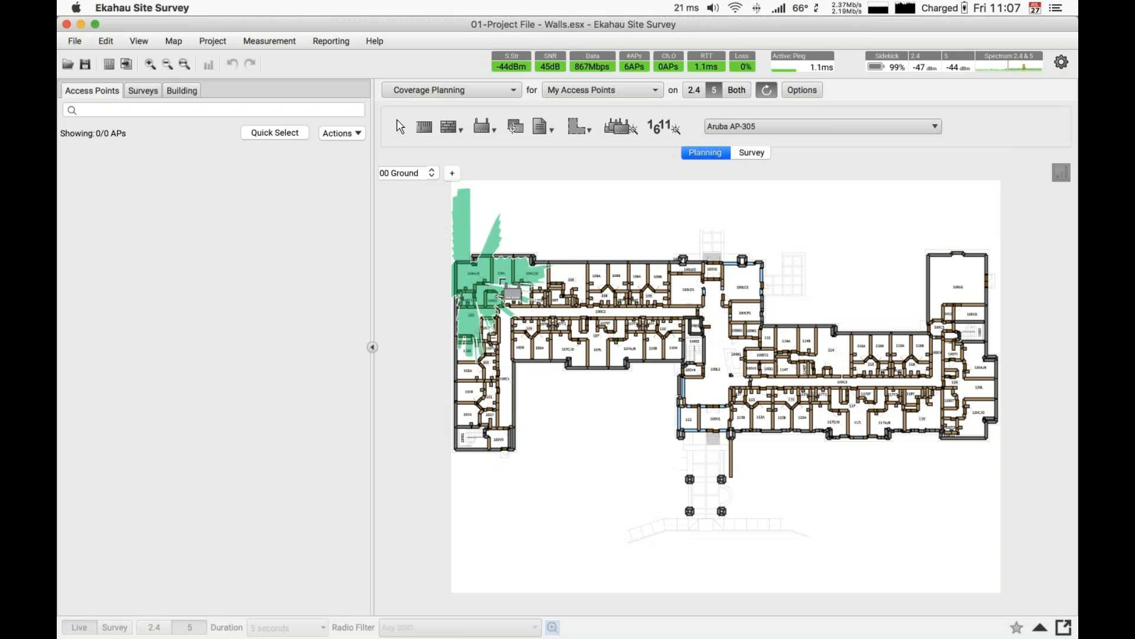
Step: Place six Aruba AP-305 access points in the building's left wing, staggered along both sides of the corridor, with one in the lower arm
{"action": "left_click", "coordinate": [501, 277]}
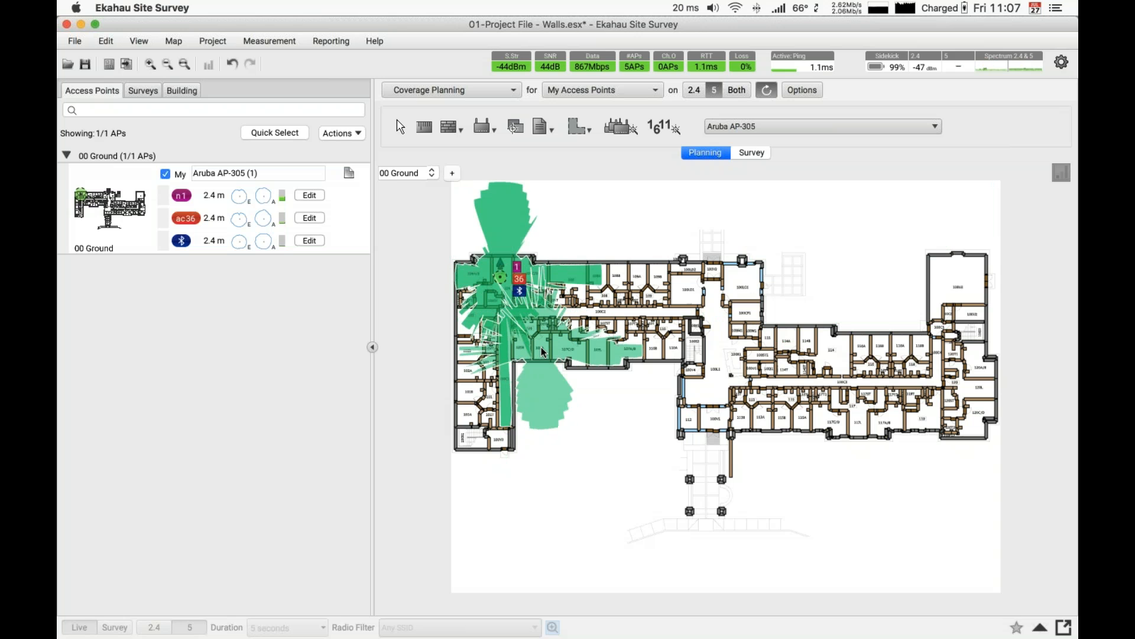
{"action": "left_click", "coordinate": [540, 347]}
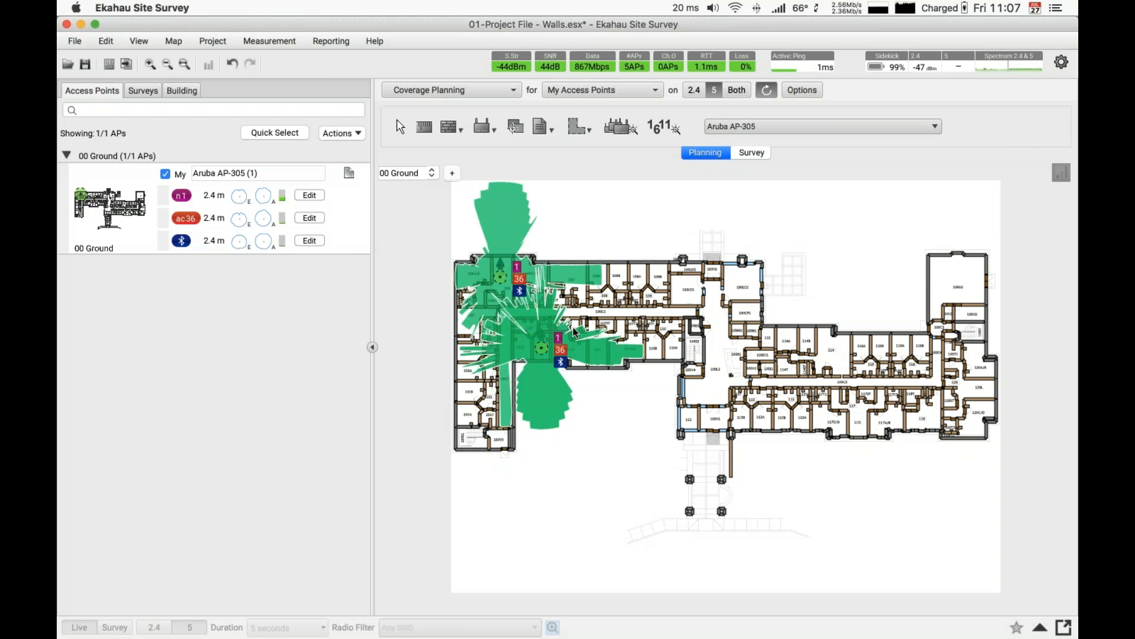
{"action": "left_click", "coordinate": [595, 278]}
{"action": "left_click", "coordinate": [634, 349]}
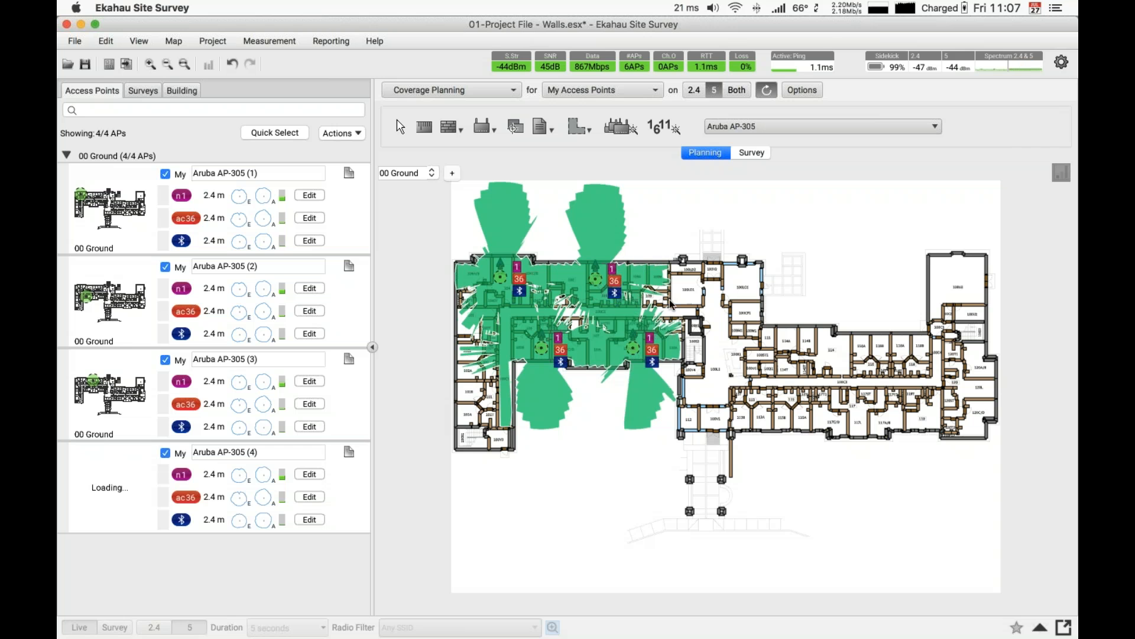
{"action": "left_click", "coordinate": [688, 294]}
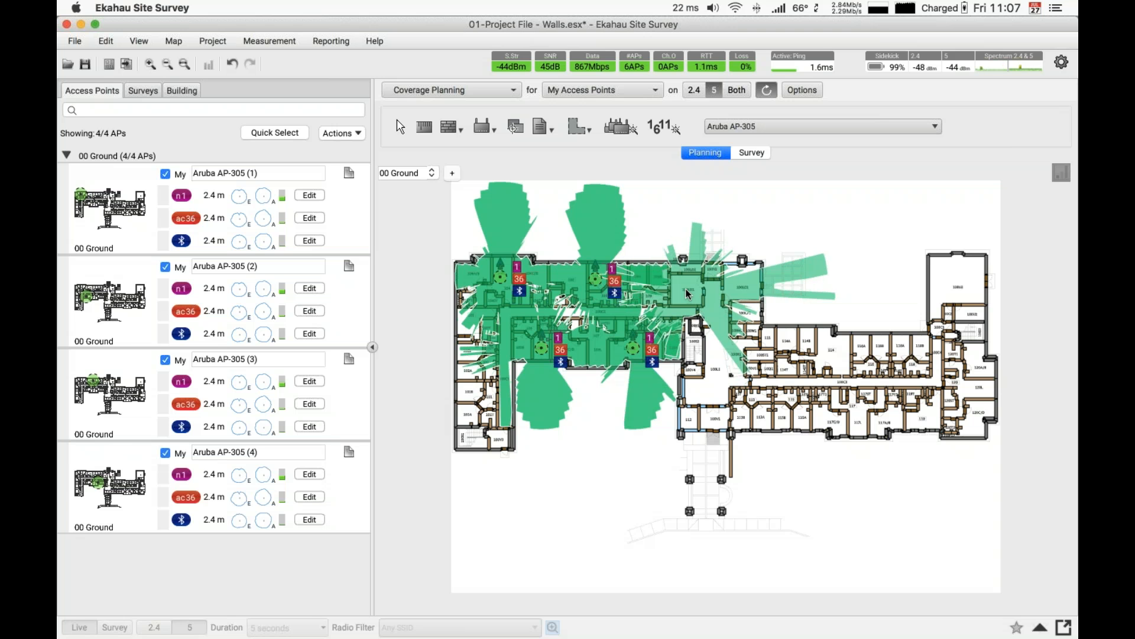
{"action": "left_click", "coordinate": [469, 371]}
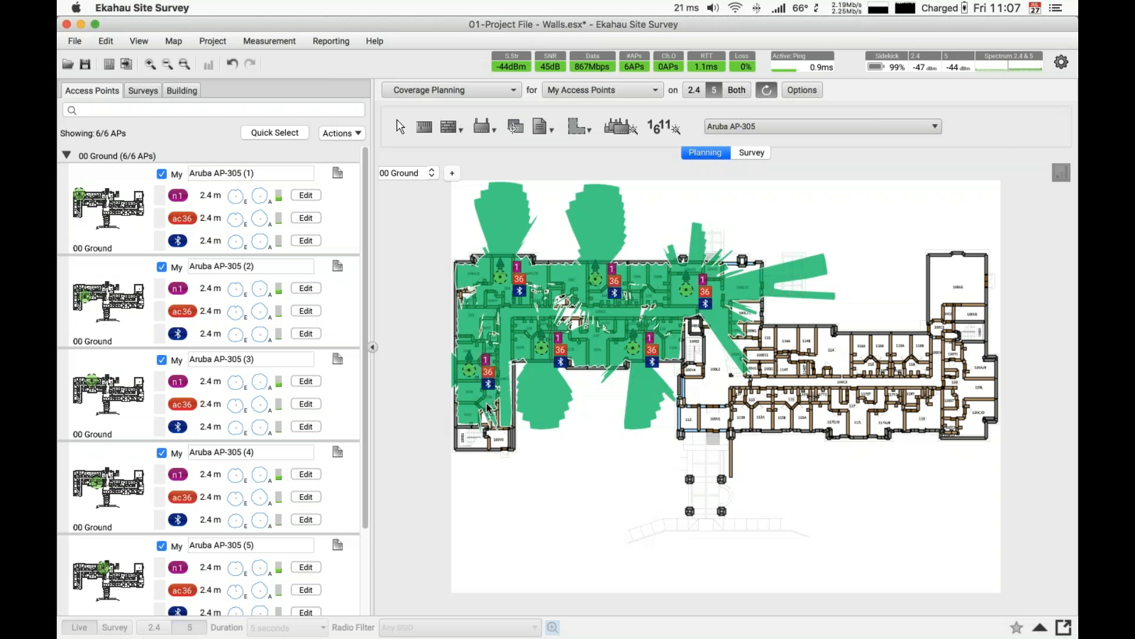
Step: Place eight more Aruba AP-305 access points, one in the central hall and seven across the right wing, including the upper-right room
{"action": "left_click", "coordinate": [724, 365]}
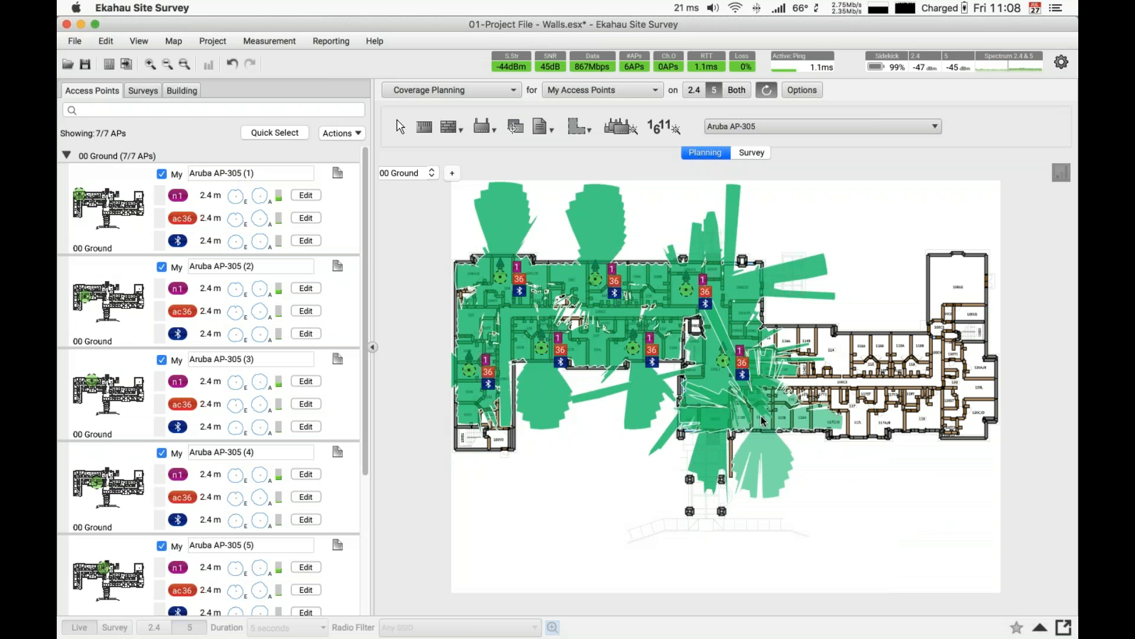
{"action": "left_click", "coordinate": [762, 416]}
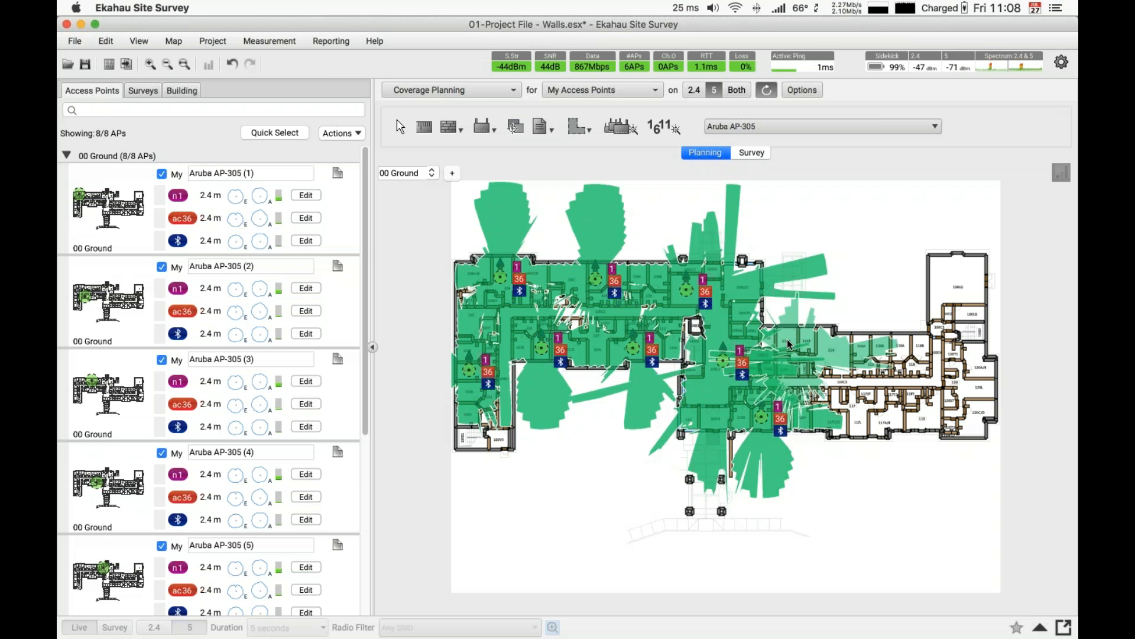
{"action": "left_click", "coordinate": [787, 342]}
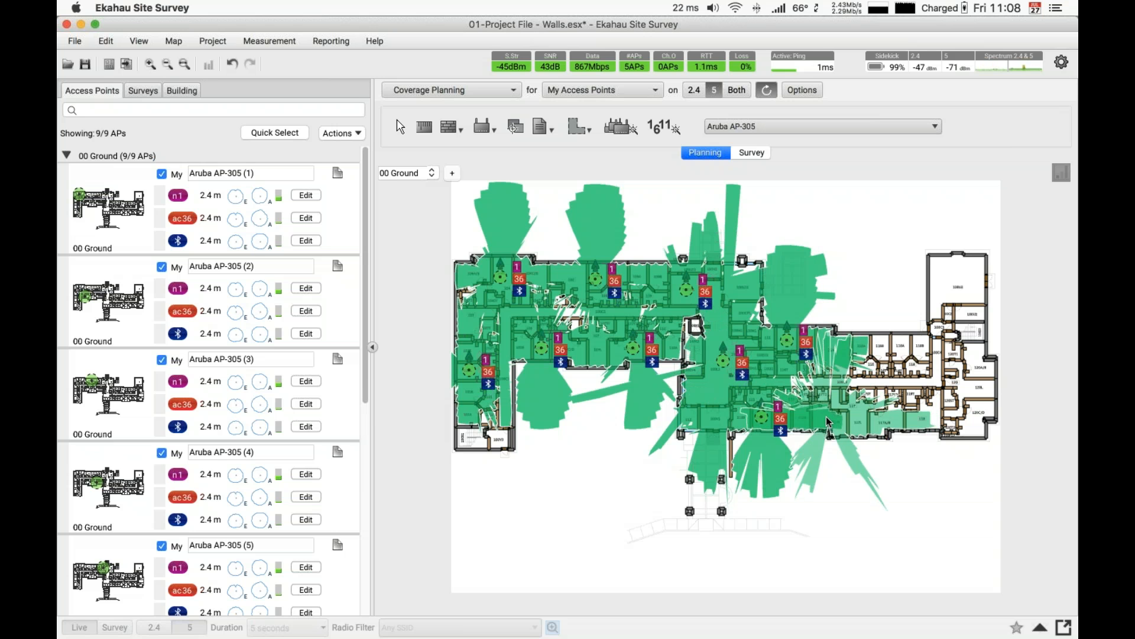
{"action": "left_click", "coordinate": [827, 419]}
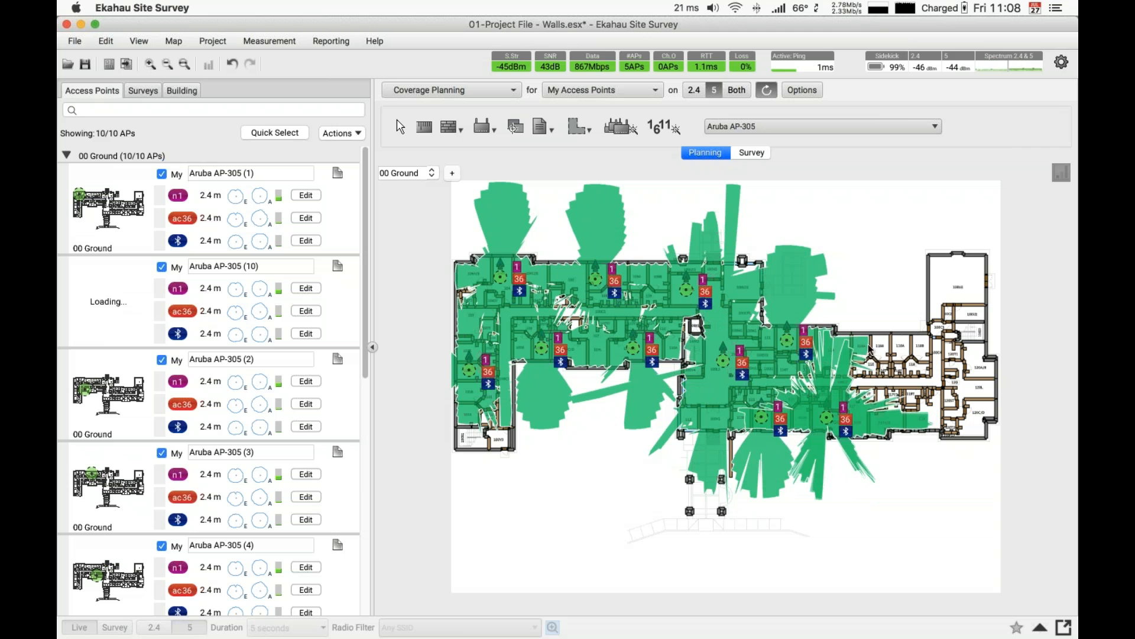
{"action": "left_click", "coordinate": [861, 350]}
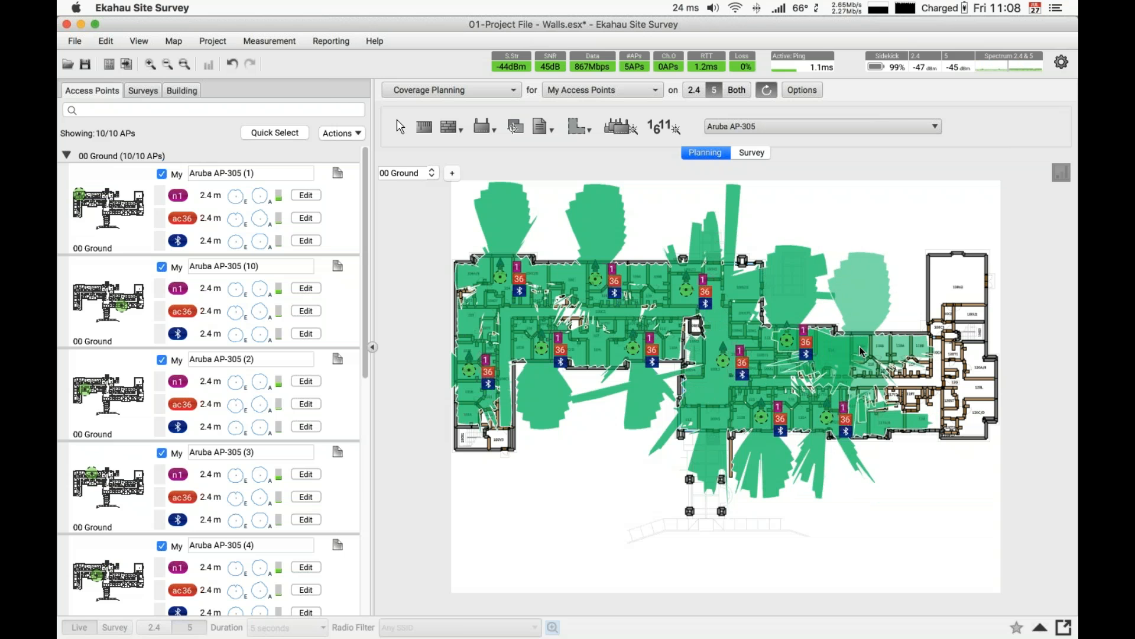
{"action": "left_click", "coordinate": [912, 401]}
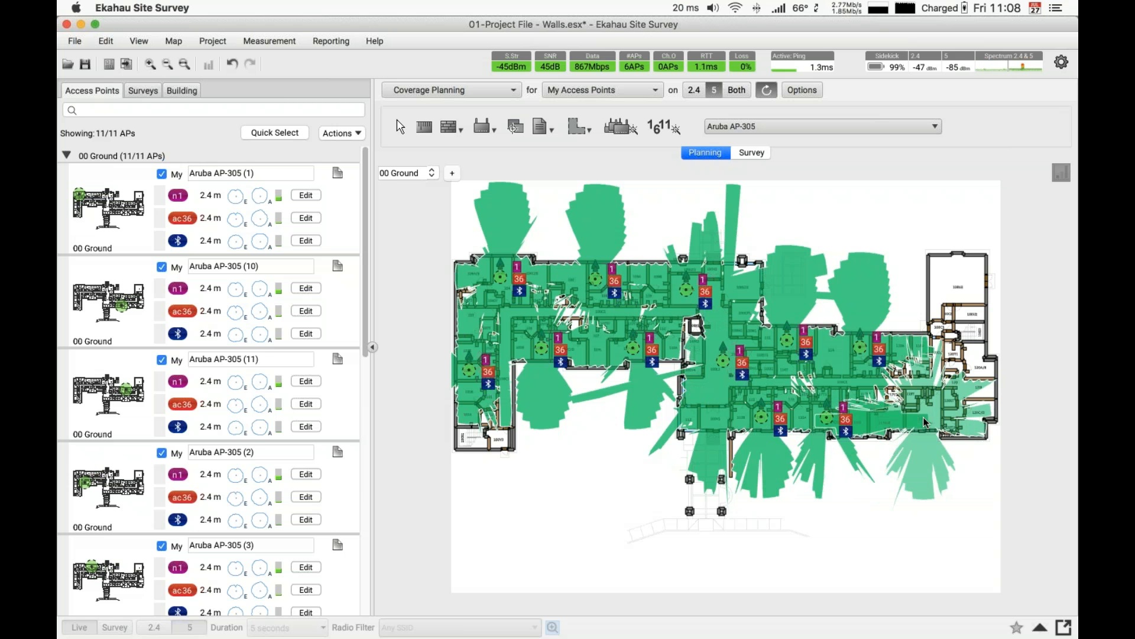
{"action": "left_click", "coordinate": [924, 417]}
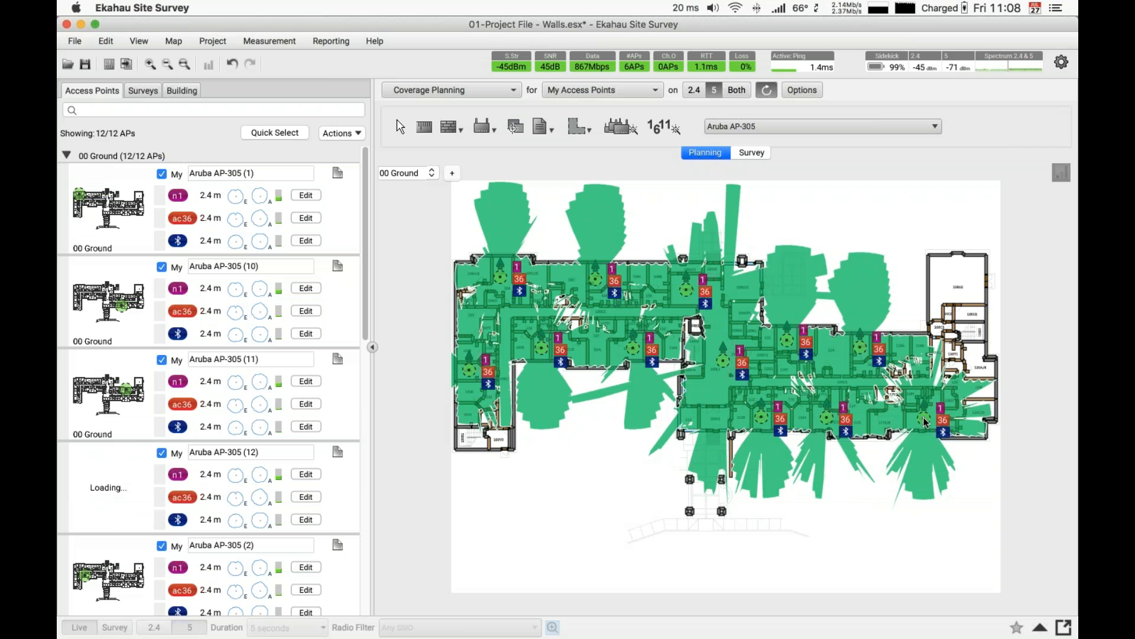
{"action": "left_click", "coordinate": [958, 282]}
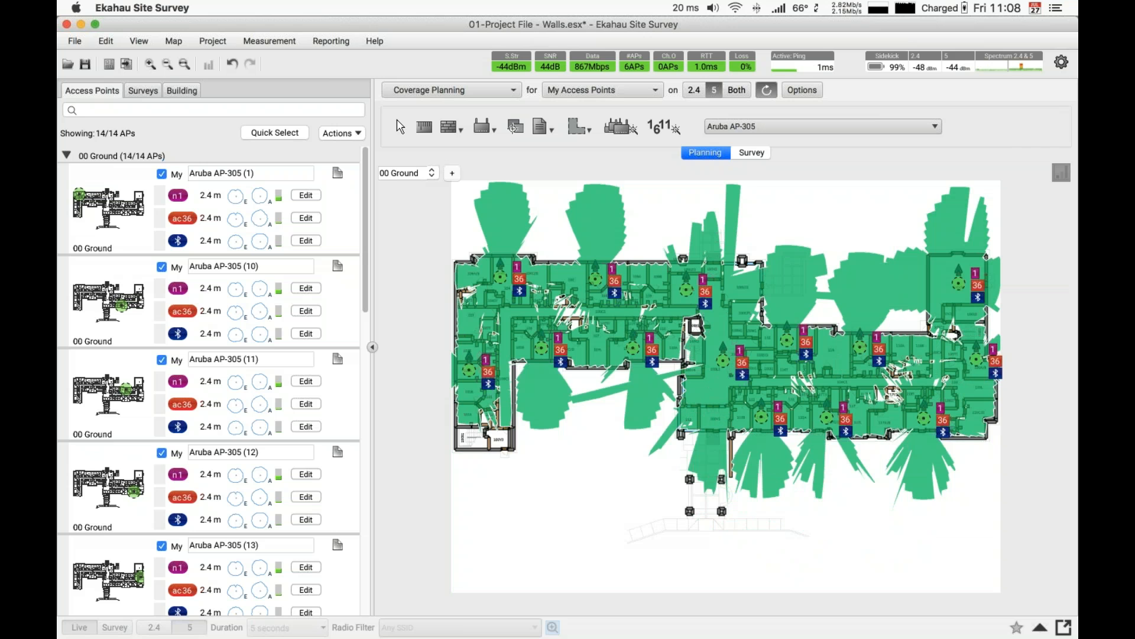
{"action": "left_click", "coordinate": [400, 126]}
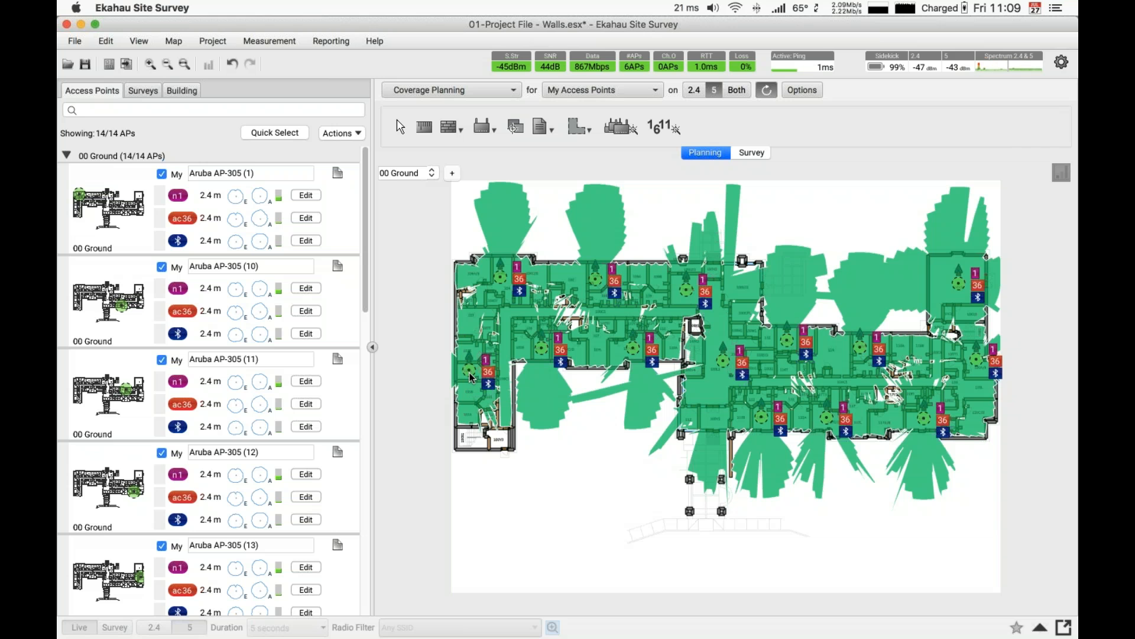
Step: Switch the floor plan visualization to Bluetooth Coverage
{"action": "mouse_move", "coordinate": [472, 377]}
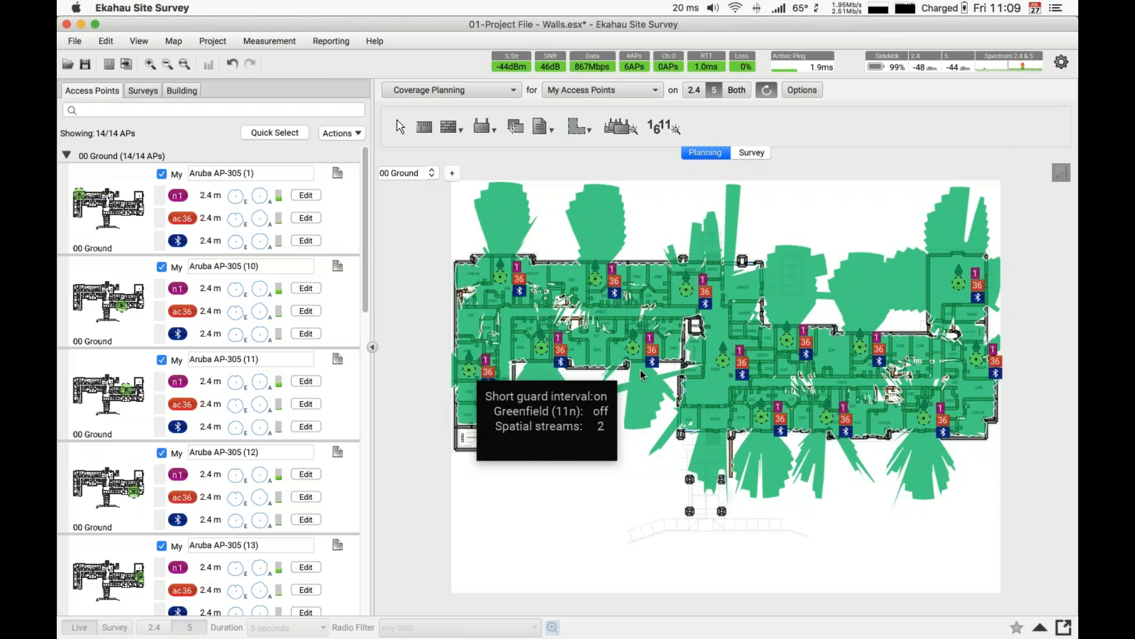
{"action": "left_click", "coordinate": [513, 91]}
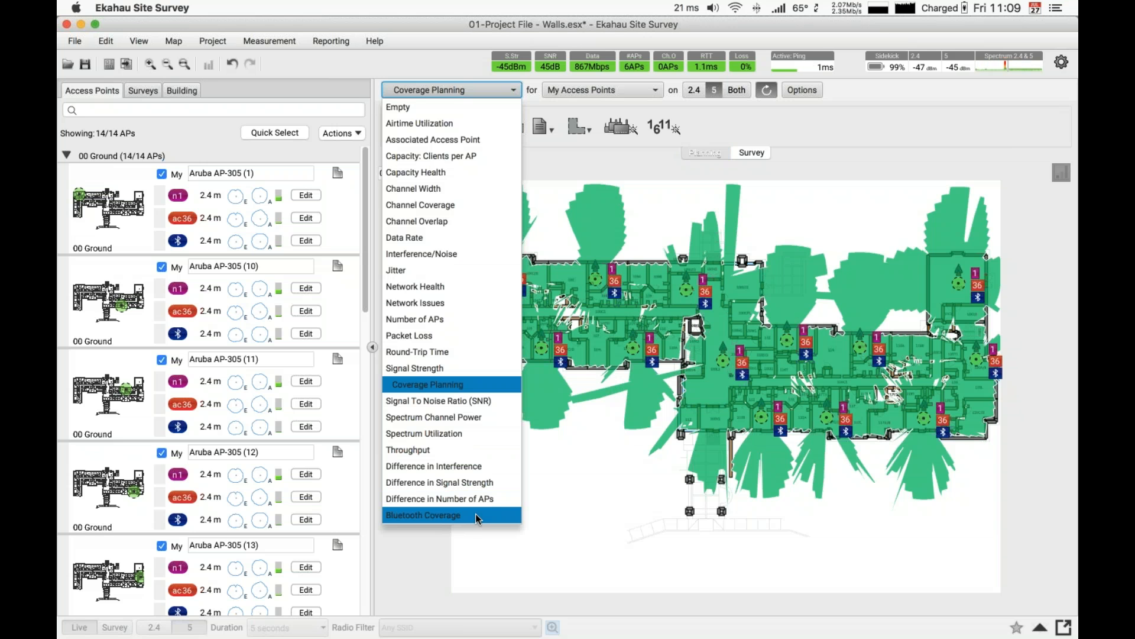
{"action": "left_click", "coordinate": [476, 513]}
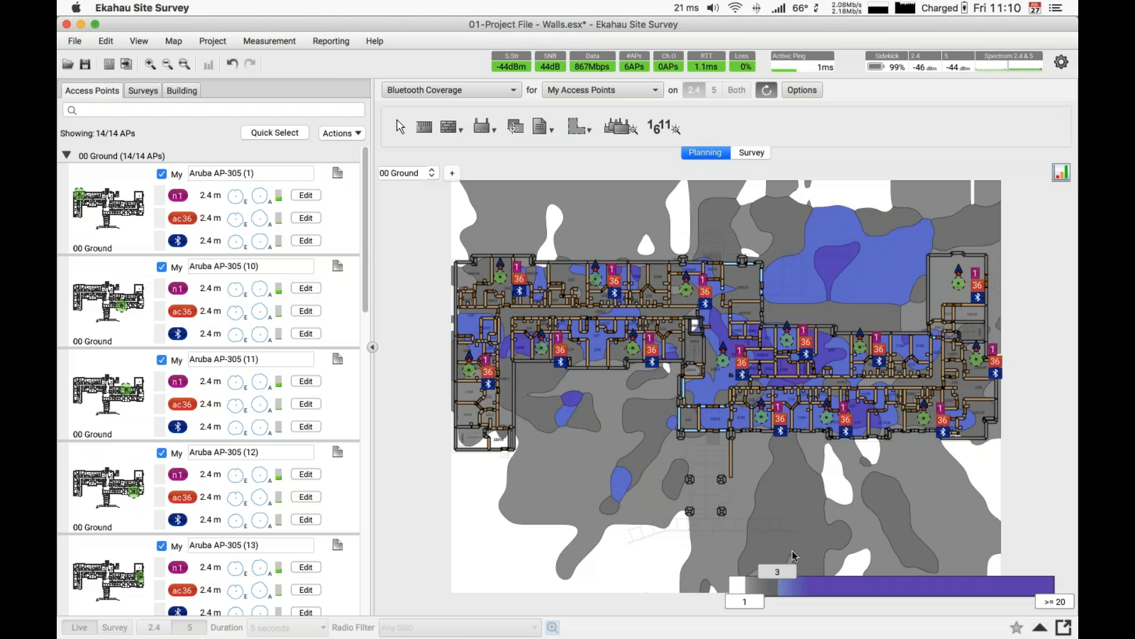
Step: Examine the Bluetooth coverage details at points on the floor plan and the visualization's minimum signal strength option
{"action": "left_click", "coordinate": [827, 331]}
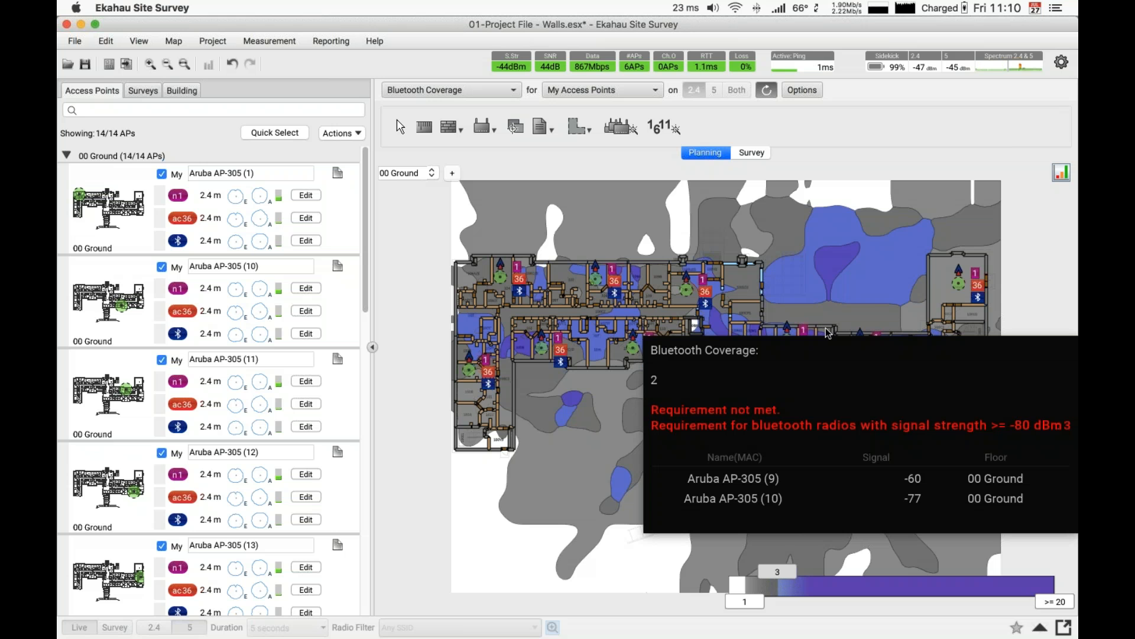
{"action": "left_click", "coordinate": [859, 196]}
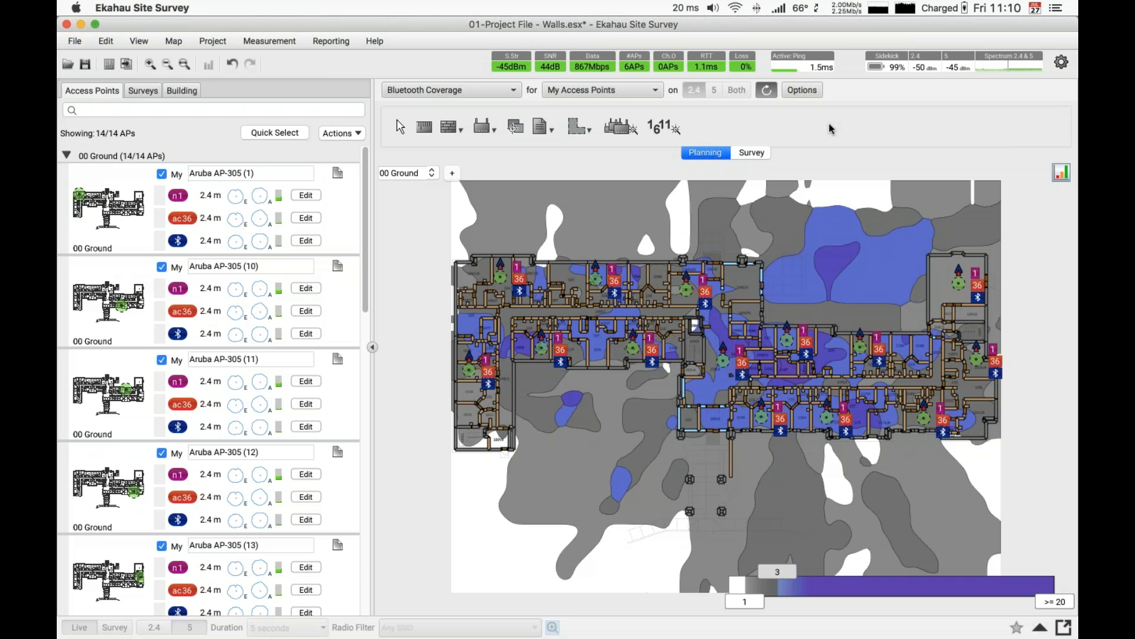
{"action": "left_click", "coordinate": [807, 91]}
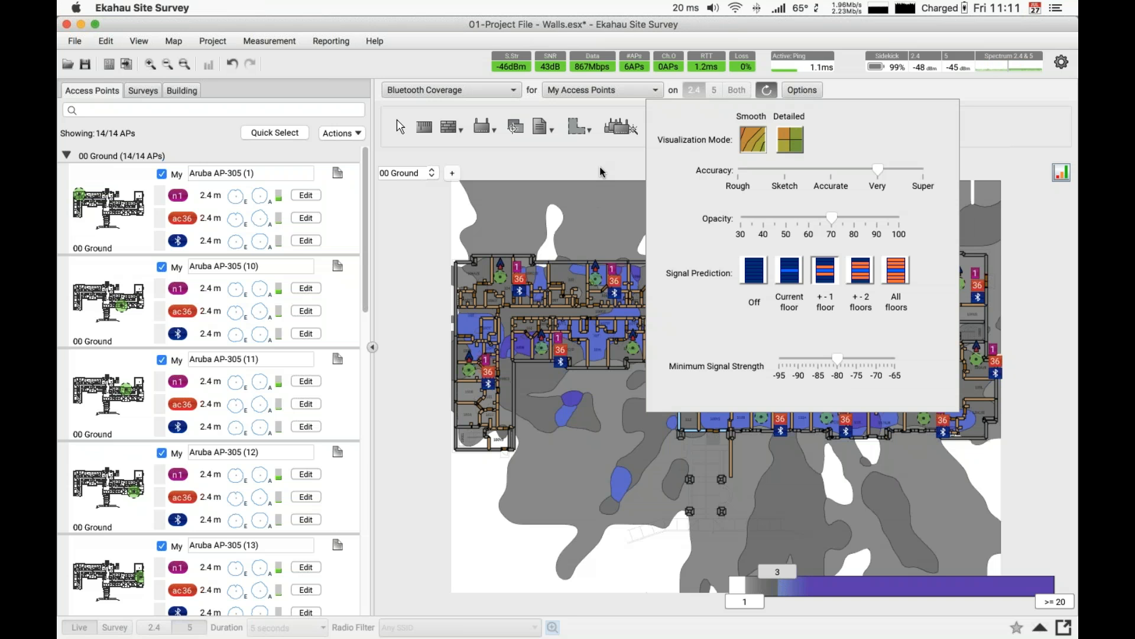
{"action": "left_click", "coordinate": [618, 235]}
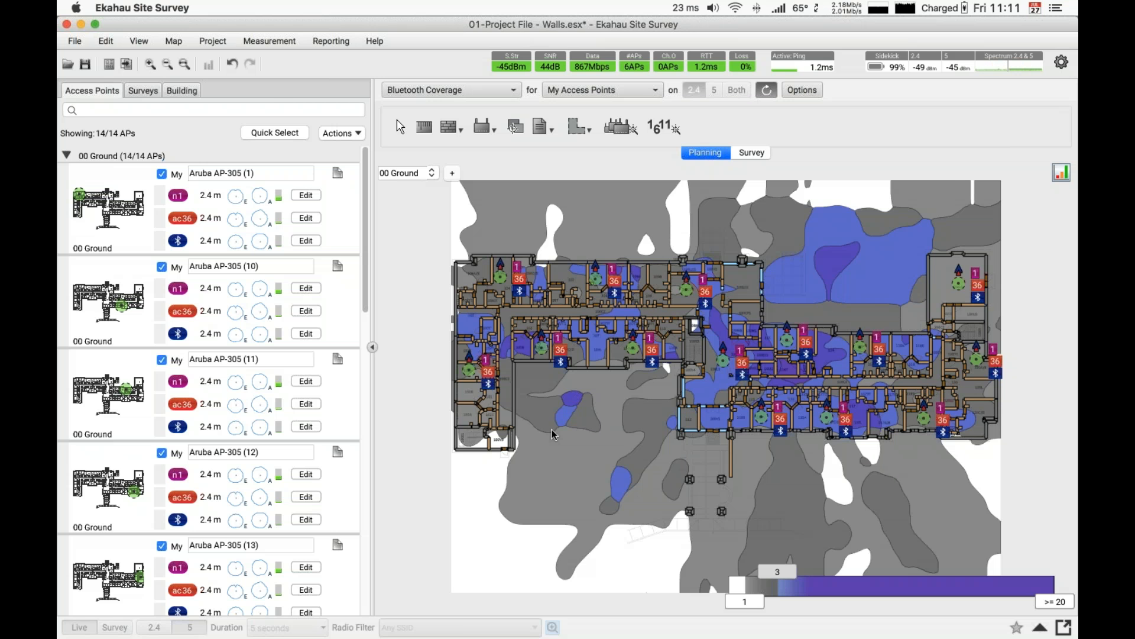
{"action": "mouse_move", "coordinate": [552, 435]}
{"action": "left_click", "coordinate": [748, 409]}
Step: Place four Aruba LS-BT20 Bluetooth beacons: lower left arm, upper-left corner room, upper row near the central hall, and the central section's lower-left room
{"action": "left_click", "coordinate": [495, 135]}
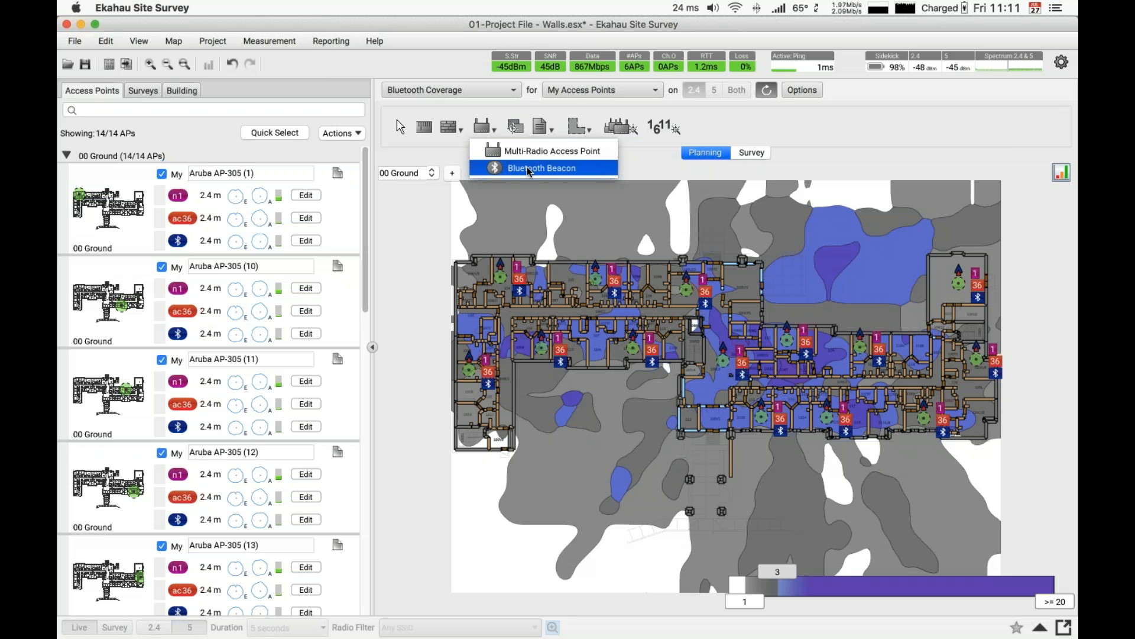
{"action": "left_click", "coordinate": [528, 168]}
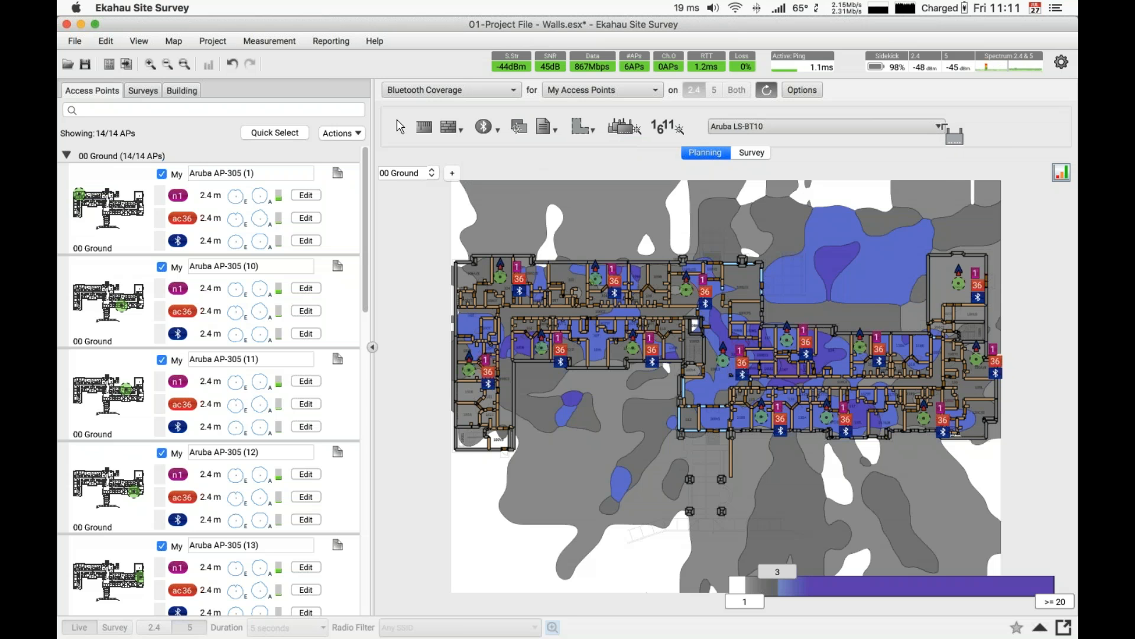
{"action": "left_click", "coordinate": [940, 126]}
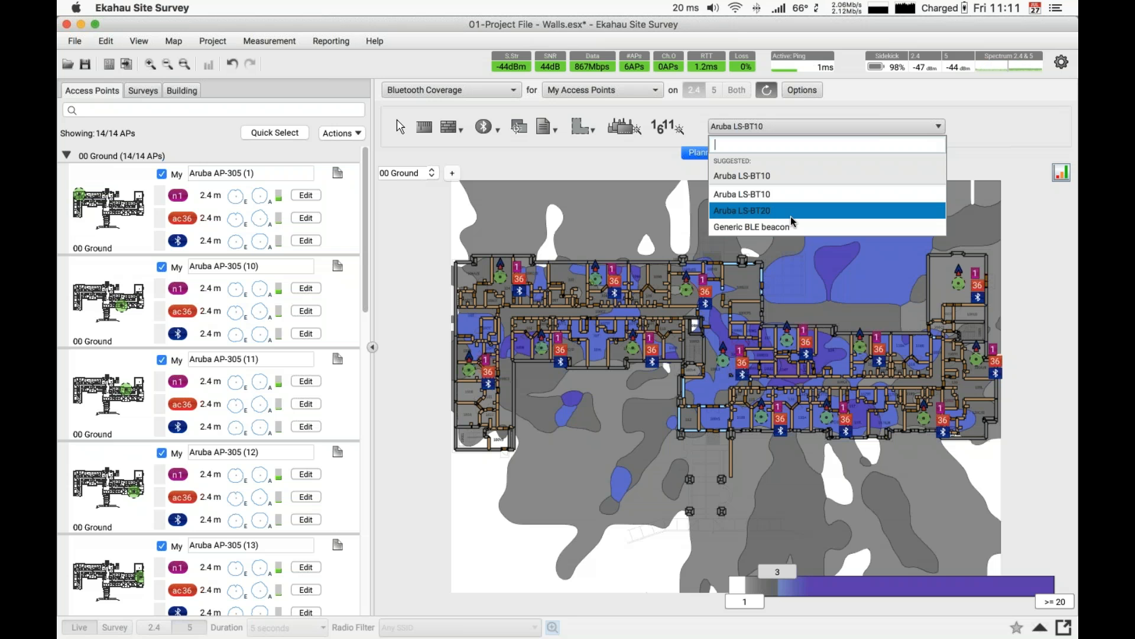
{"action": "left_click", "coordinate": [739, 211]}
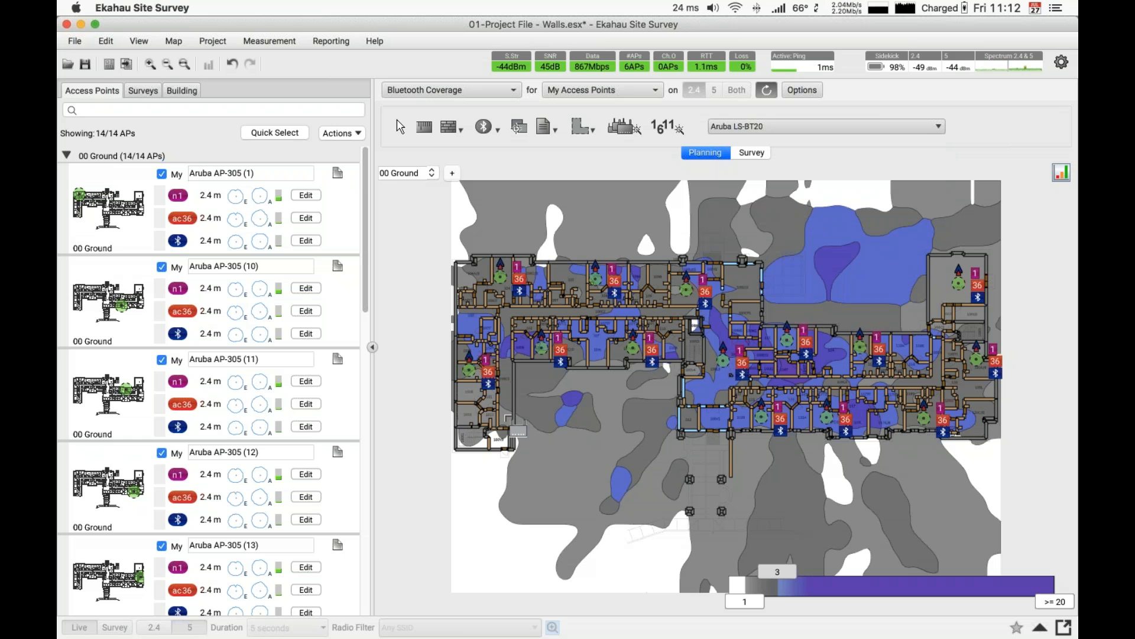
{"action": "left_click", "coordinate": [506, 417]}
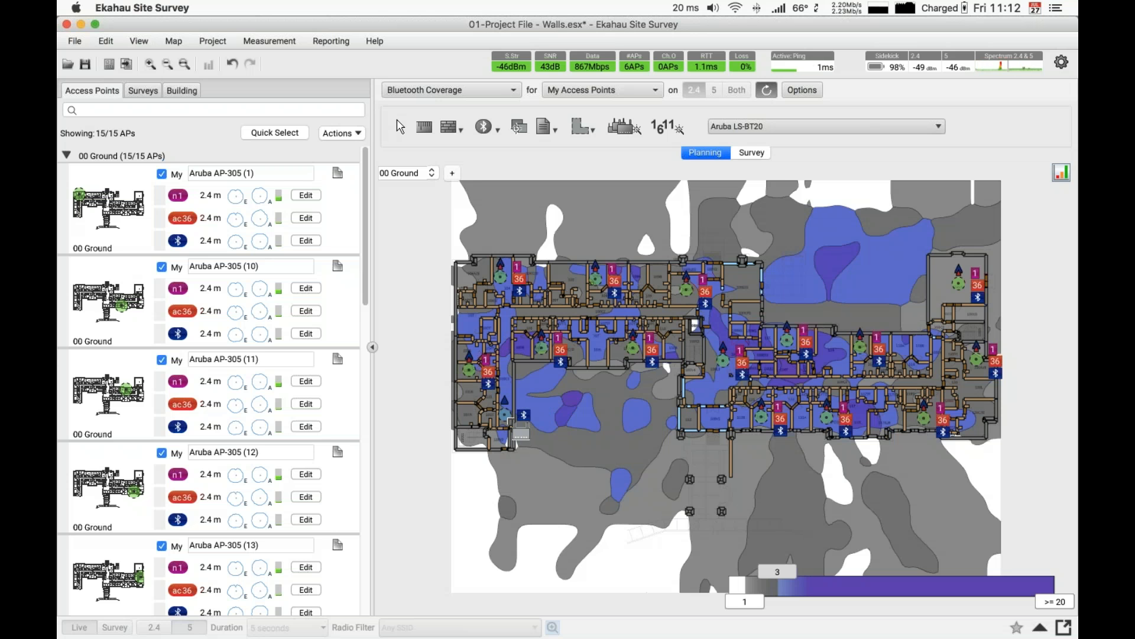
{"action": "left_click_drag", "start_coordinate": [513, 422], "coordinate": [471, 274]}
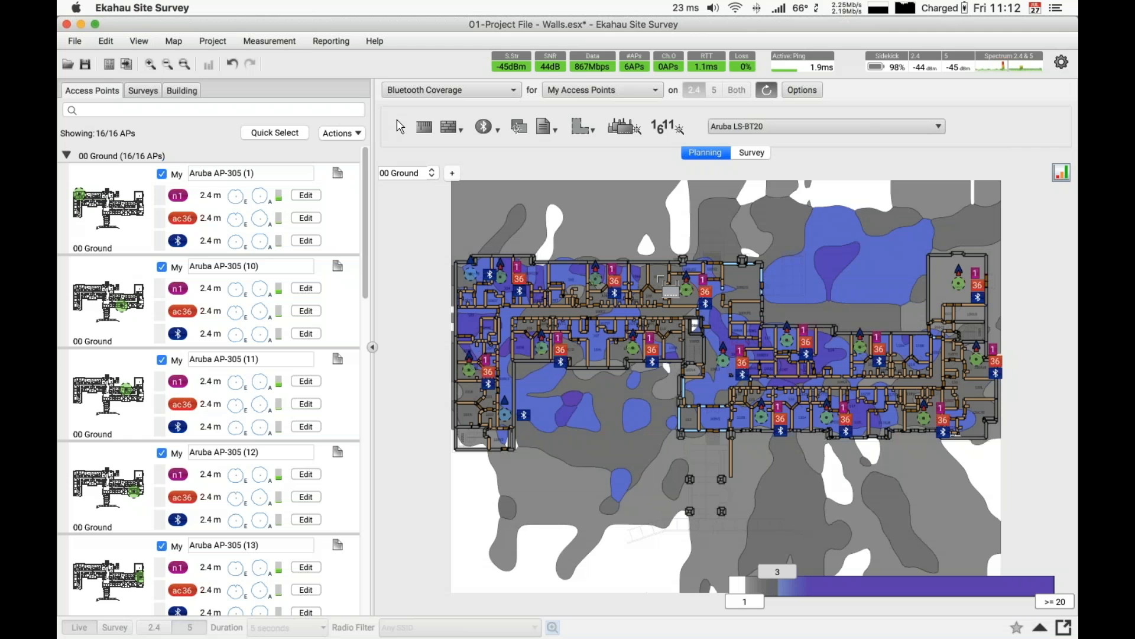
{"action": "left_click", "coordinate": [658, 276]}
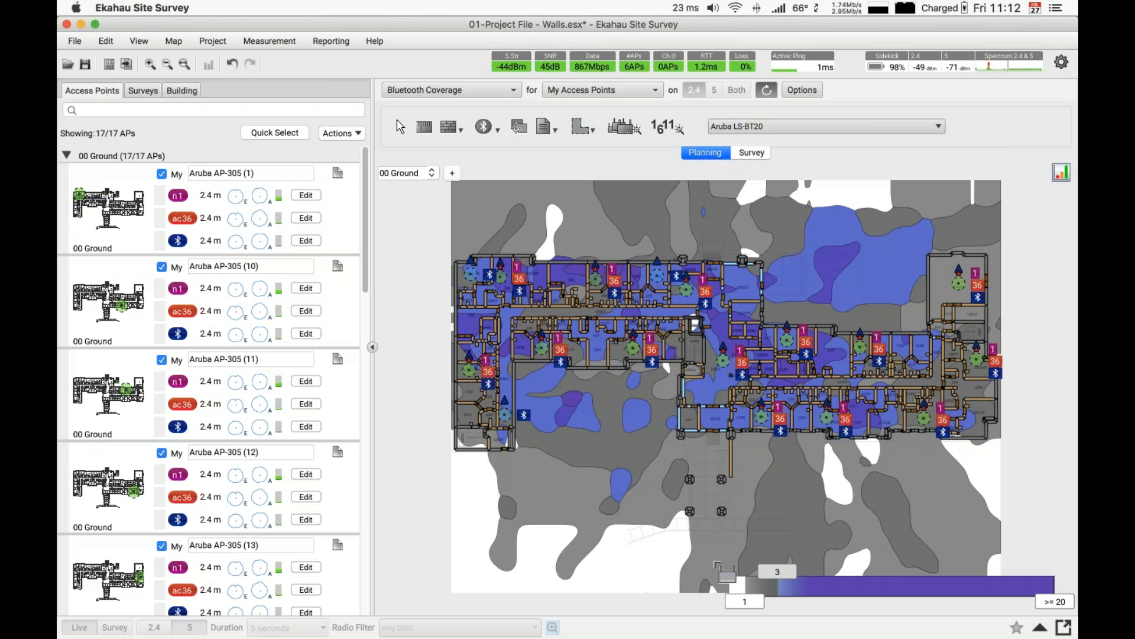
{"action": "left_click", "coordinate": [689, 417]}
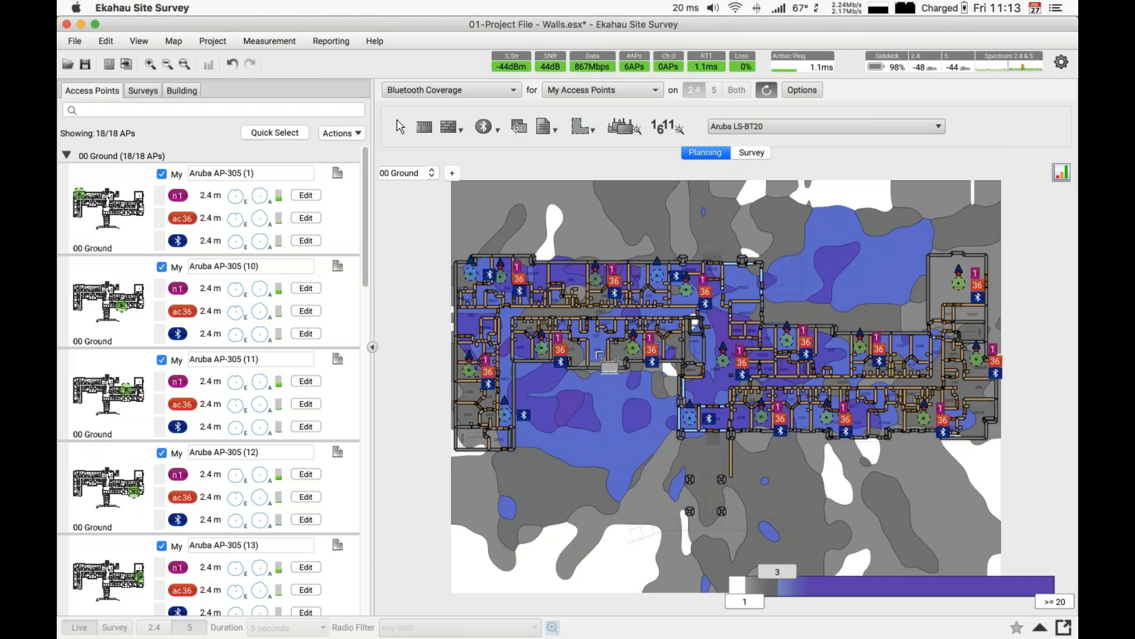
Step: Place three more Aruba LS-BT20 Bluetooth beacons: between the left wing's lower-row access points, at the right wing's far end, and in the lower left arm
{"action": "left_click", "coordinate": [600, 355]}
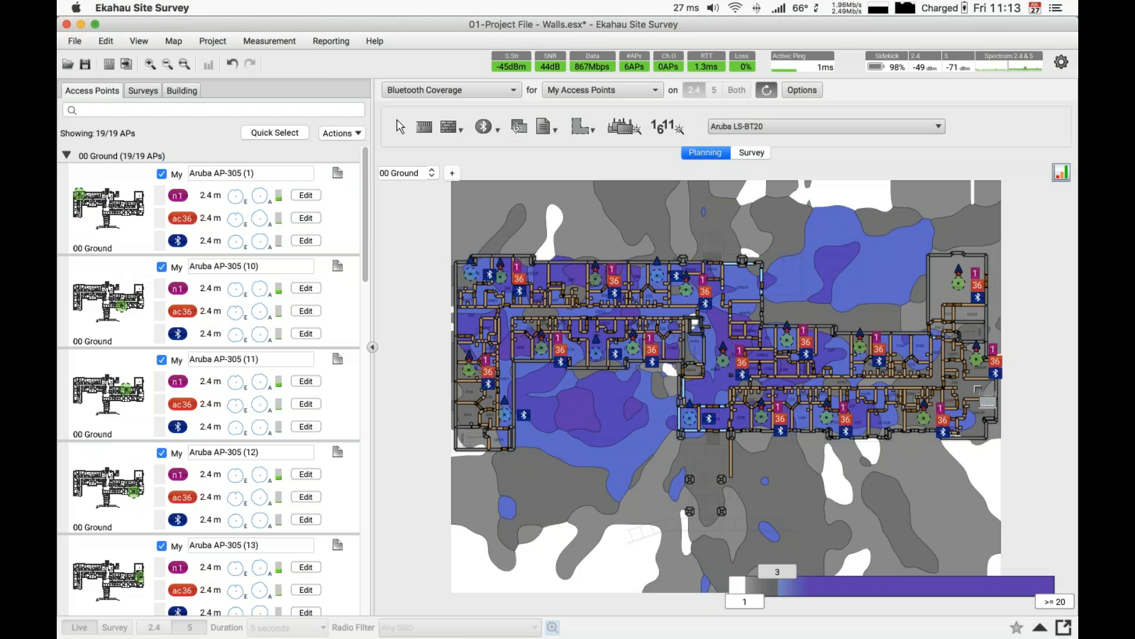
{"action": "left_click", "coordinate": [974, 386]}
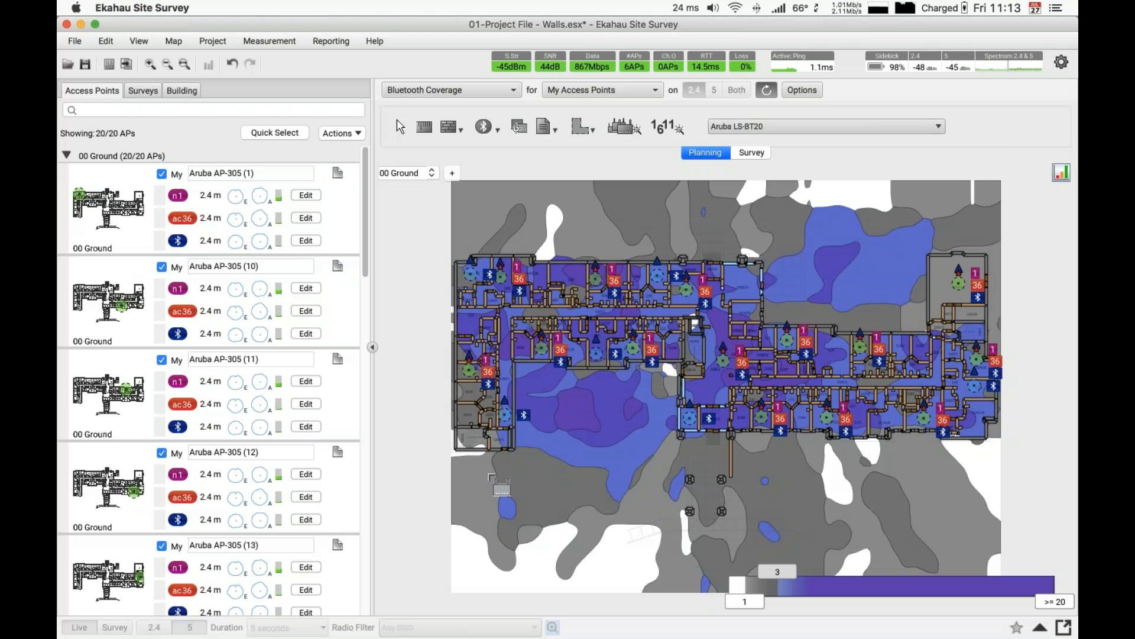
{"action": "left_click", "coordinate": [466, 414]}
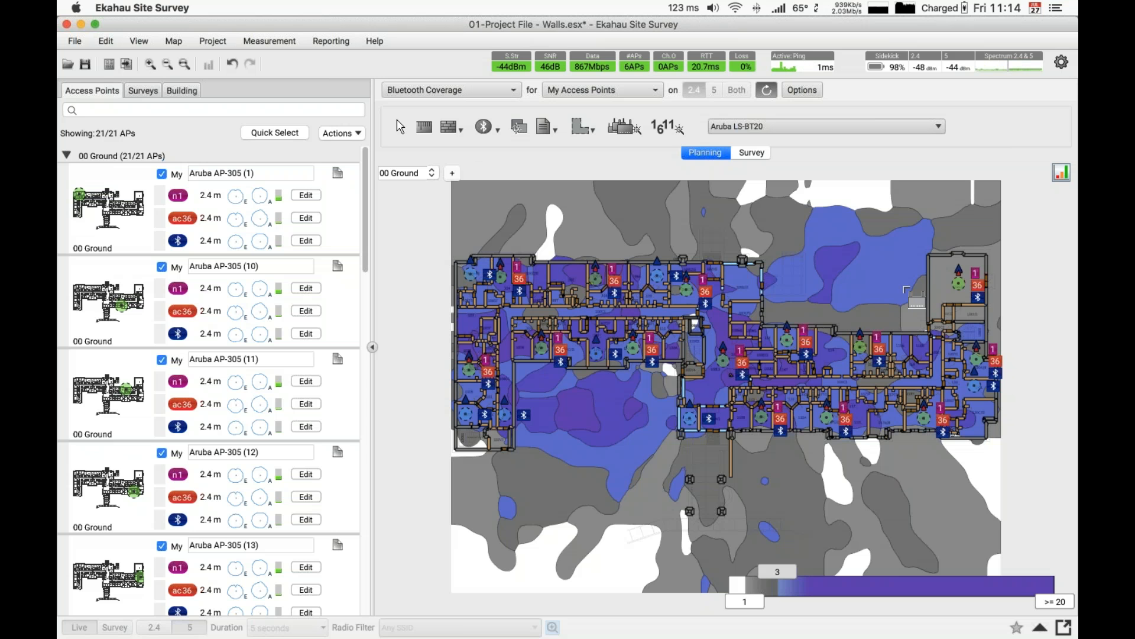
Step: Review the project's coverage requirements for My Network Requirements
{"action": "left_click", "coordinate": [213, 41]}
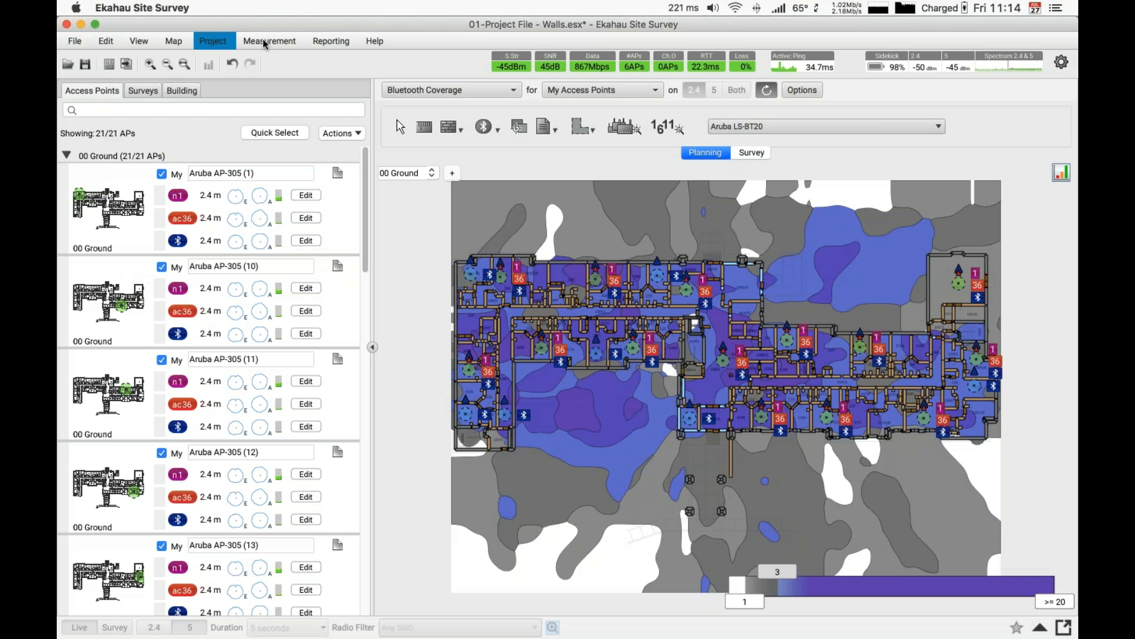
{"action": "mouse_move", "coordinate": [232, 41]}
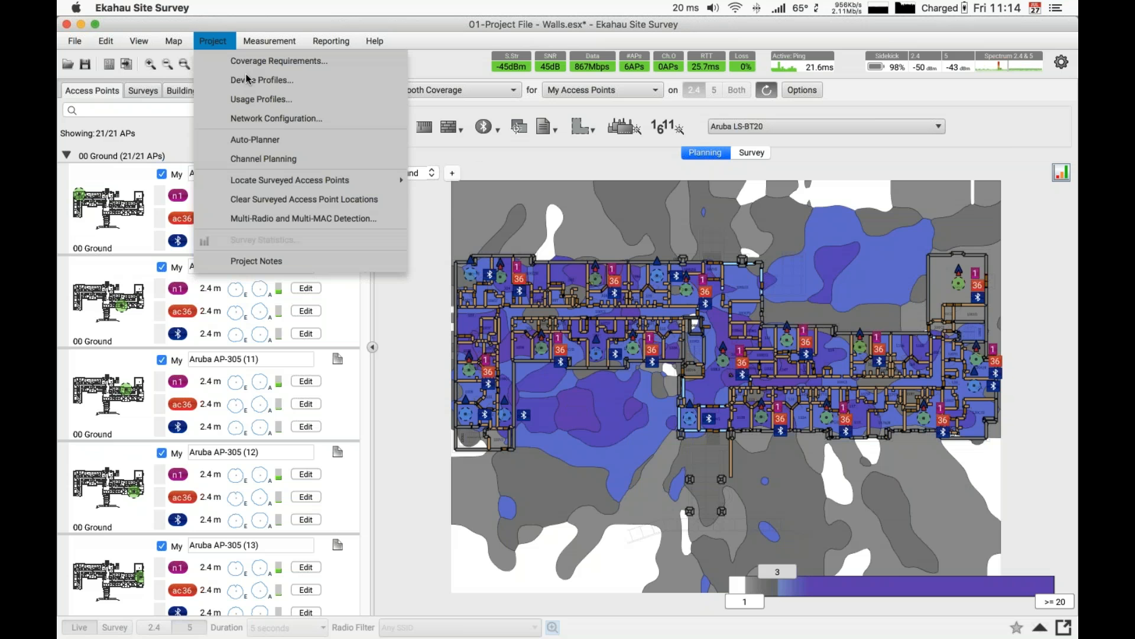
{"action": "left_click", "coordinate": [247, 61]}
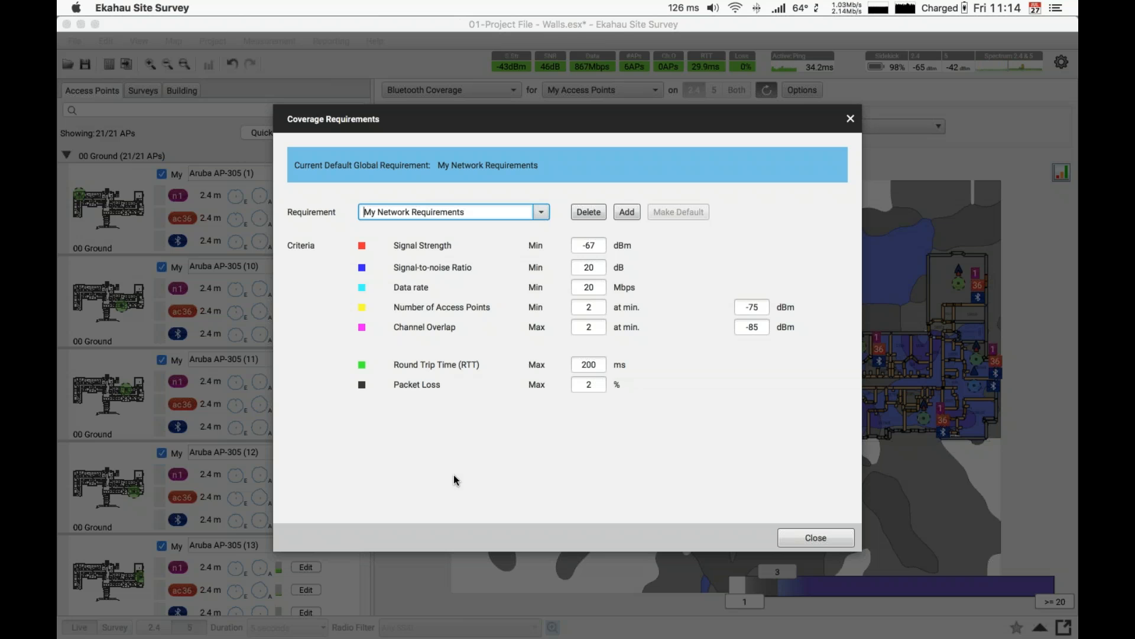
{"action": "left_click", "coordinate": [816, 538]}
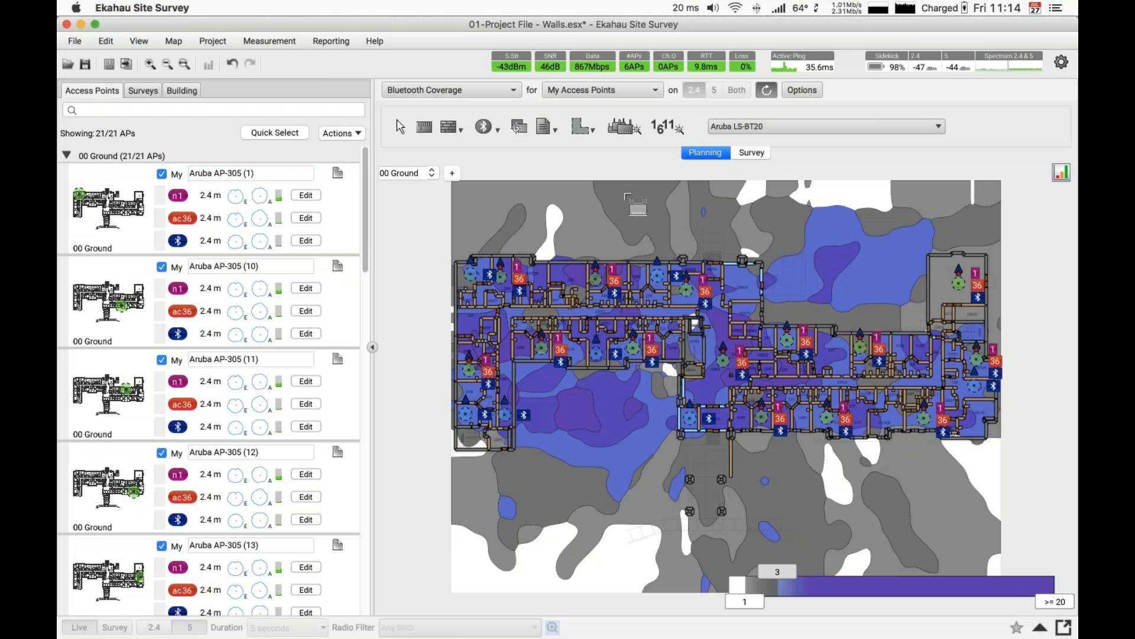
Step: Create a new, empty project in place of the current floor plan project
{"action": "left_click", "coordinate": [596, 135]}
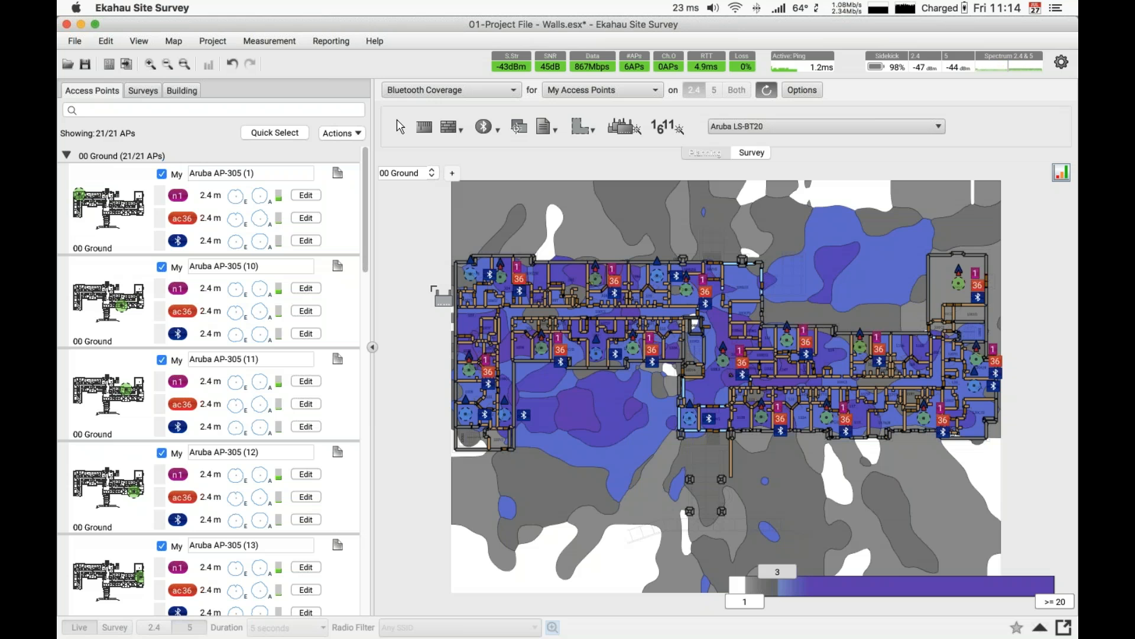
{"action": "left_click", "coordinate": [75, 43]}
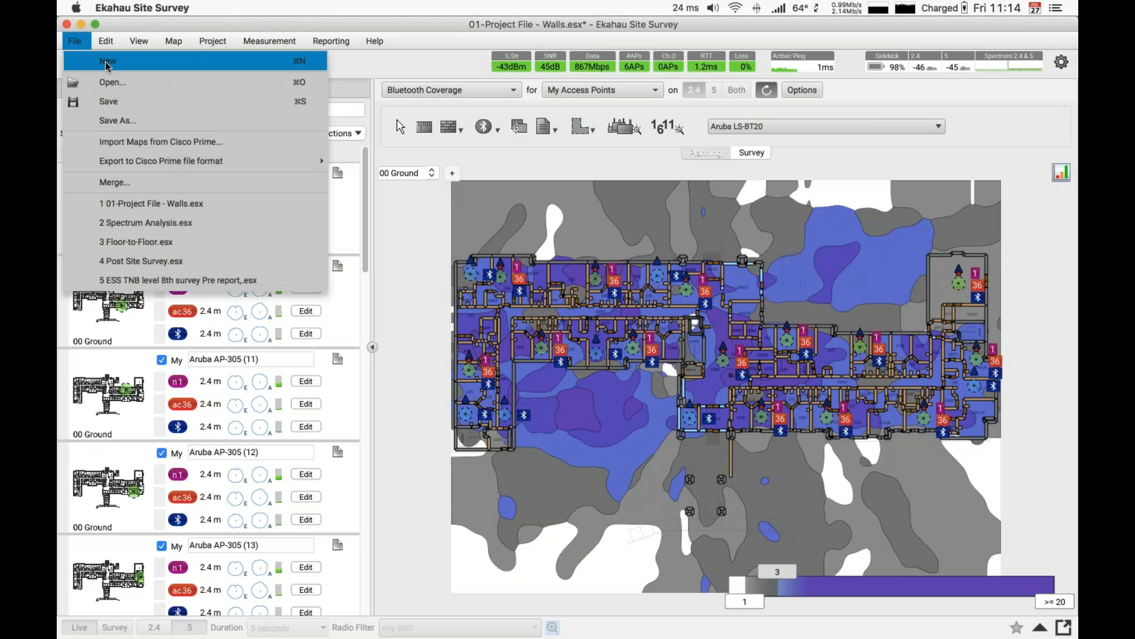
{"action": "left_click", "coordinate": [107, 62]}
{"action": "left_click", "coordinate": [548, 379]}
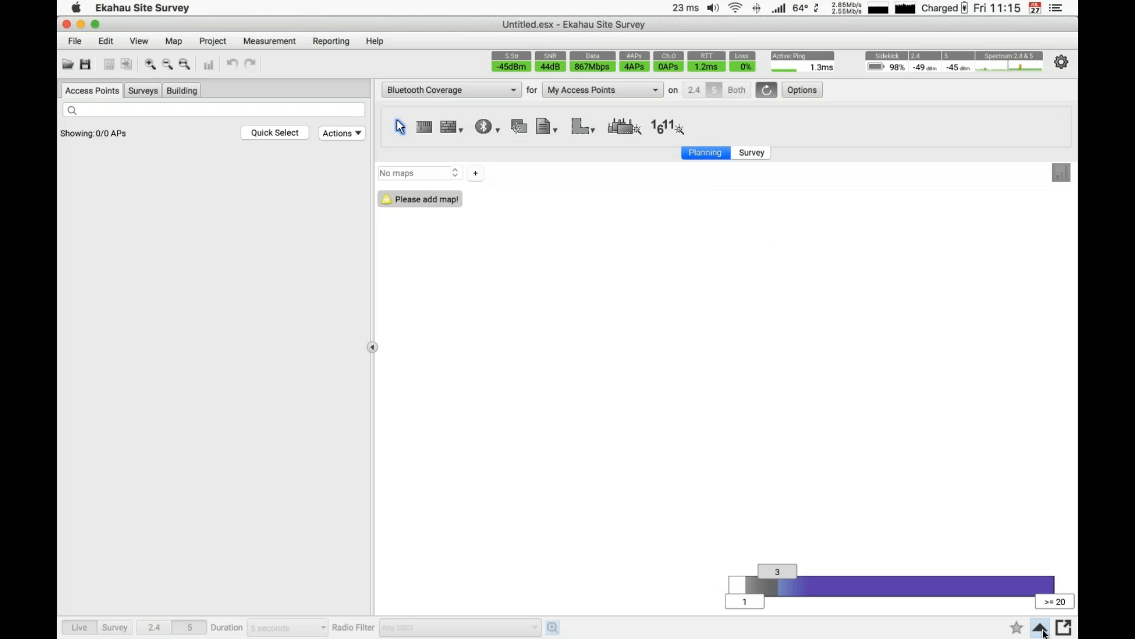
Step: Open the Frequency Monitor in its own window and switch it to the 2.4 GHz band
{"action": "left_click", "coordinate": [1063, 629]}
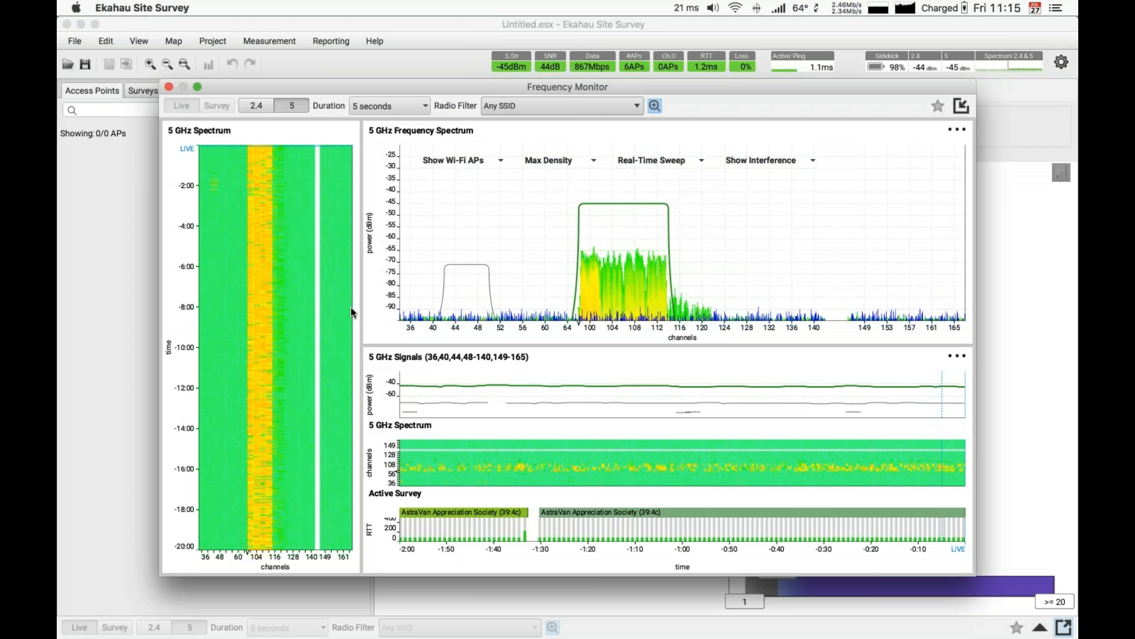
{"action": "left_click", "coordinate": [258, 106]}
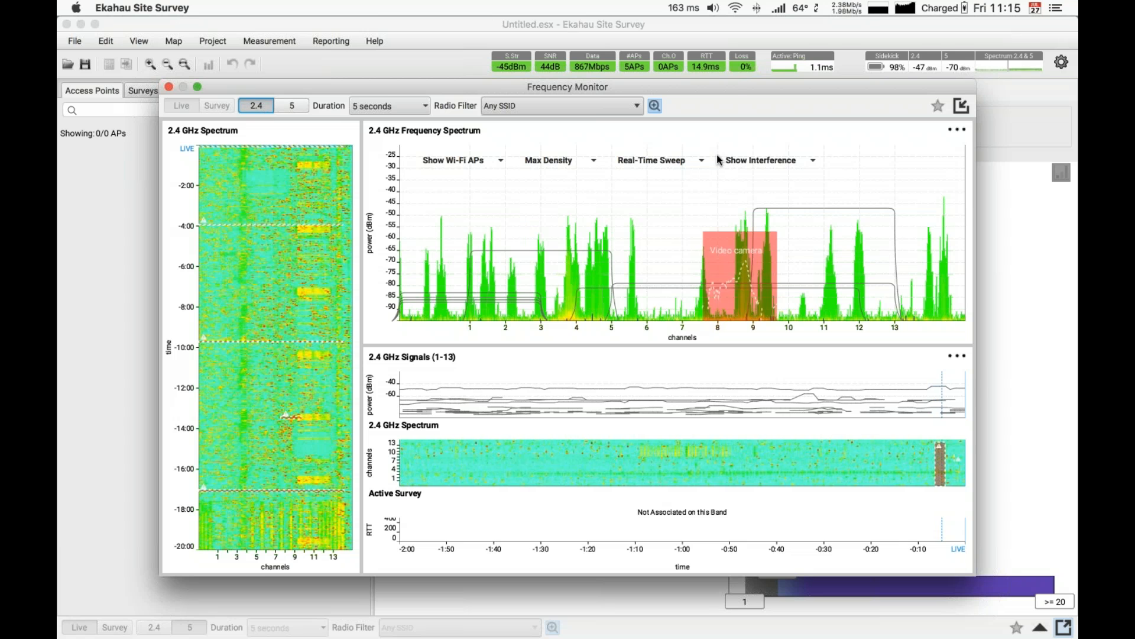
Step: Set the 2.4 GHz frequency spectrum's interference display to No Interference
{"action": "left_click", "coordinate": [733, 161]}
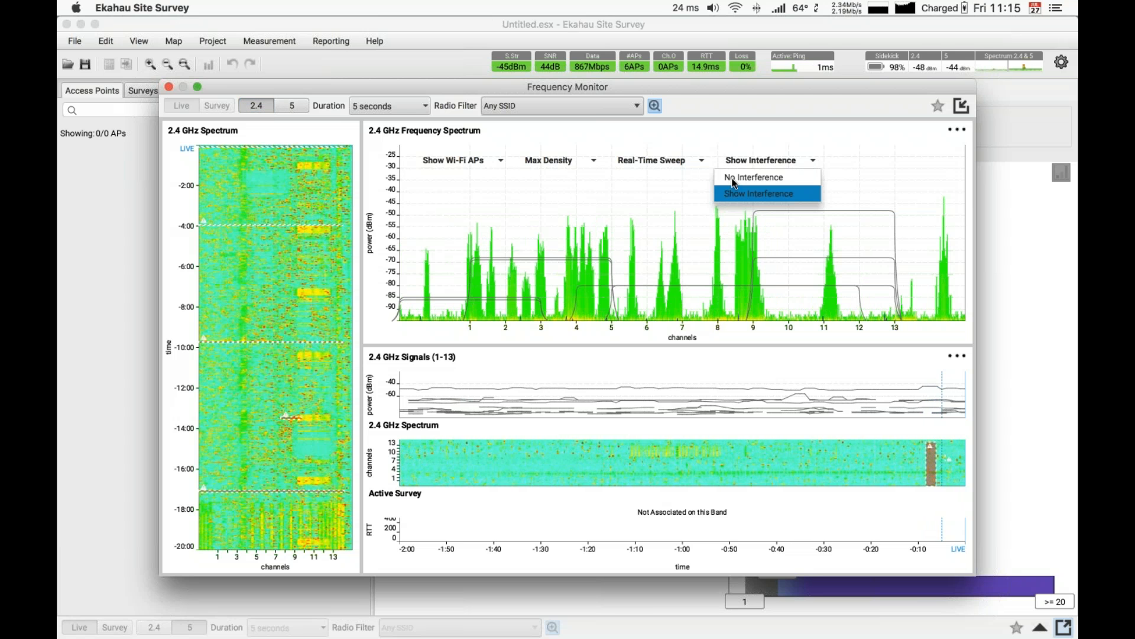
{"action": "left_click", "coordinate": [733, 177]}
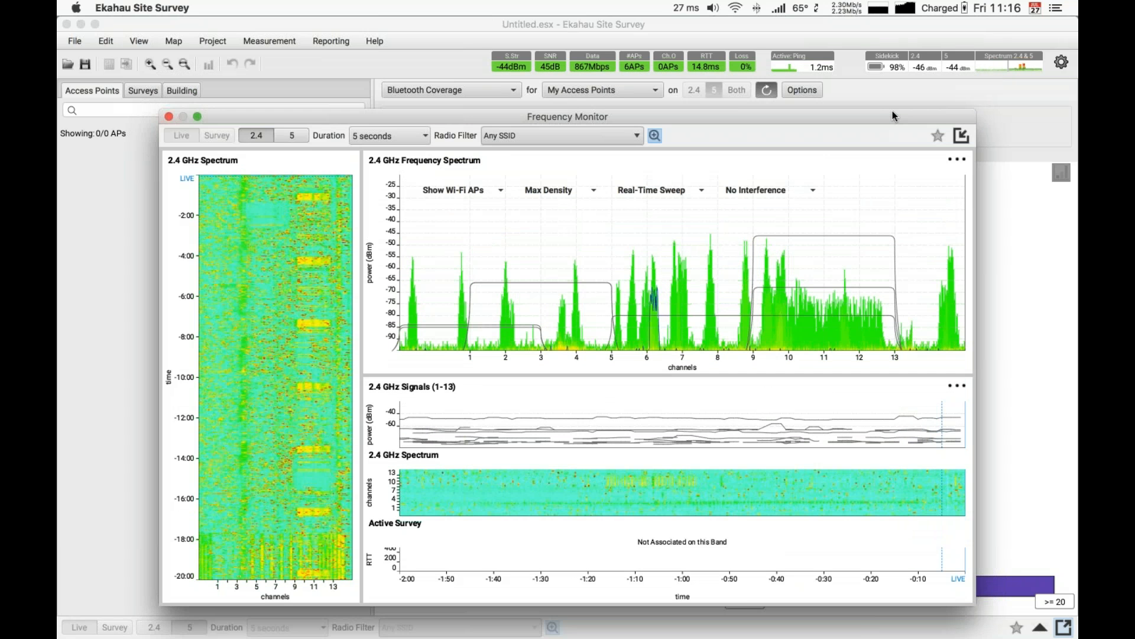
{"action": "left_click_drag", "start_coordinate": [893, 111], "coordinate": [874, 126]}
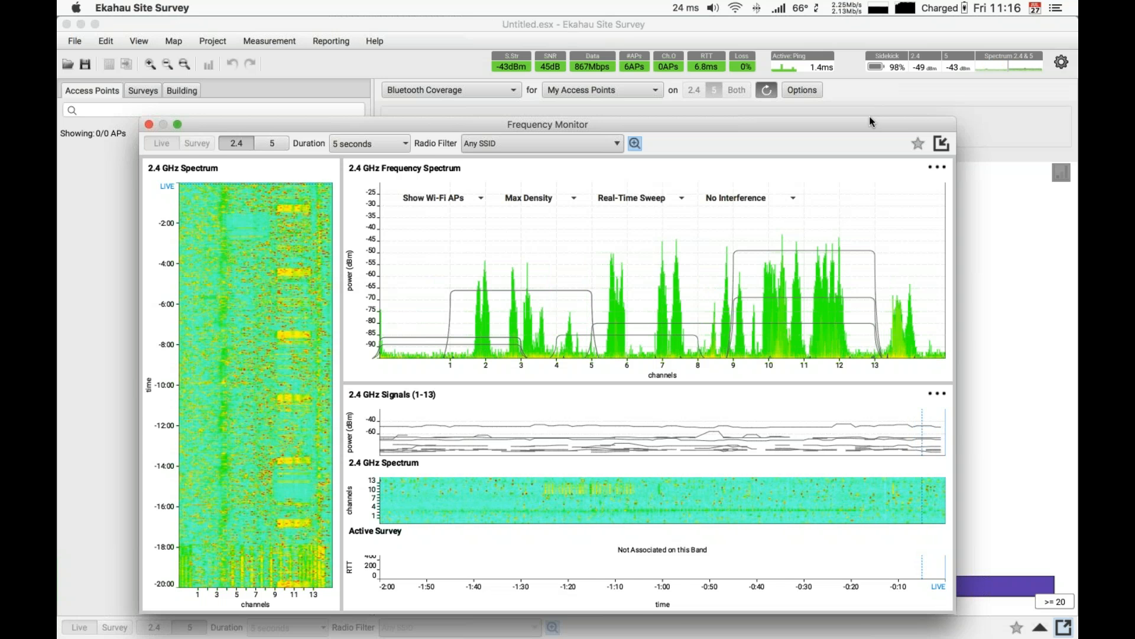
{"action": "left_click_drag", "start_coordinate": [870, 121], "coordinate": [862, 116]}
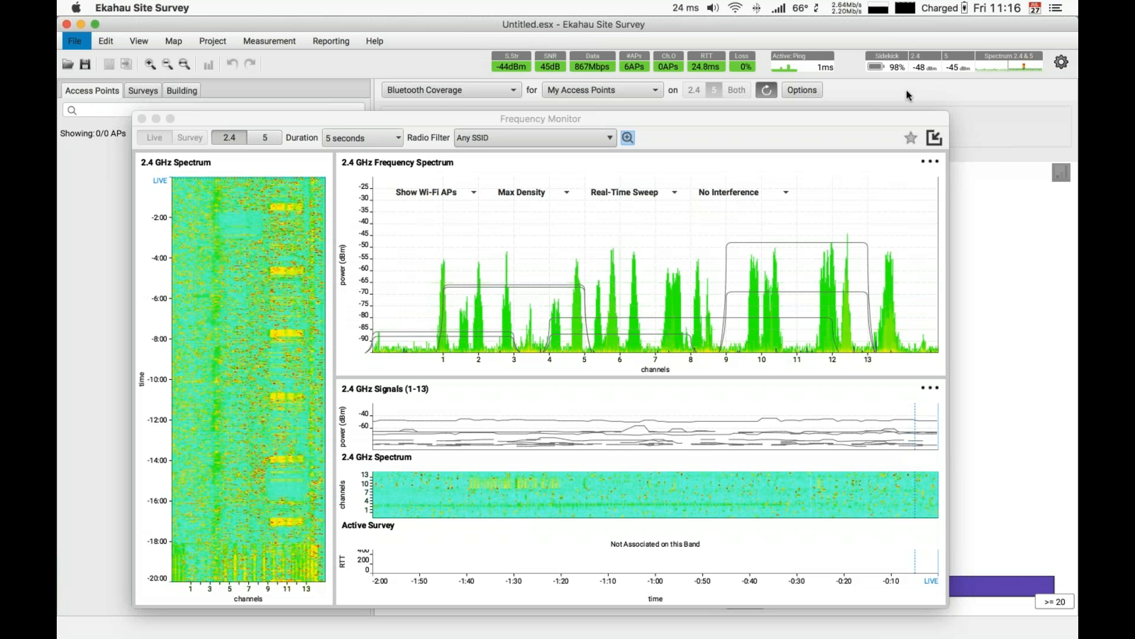
Step: Turn off the experimental interference detection in the Ekahau Sidekick settings
{"action": "key", "text": "F10"}
{"action": "left_click", "coordinate": [894, 69]}
{"action": "left_click_drag", "start_coordinate": [540, 119], "coordinate": [433, 206]}
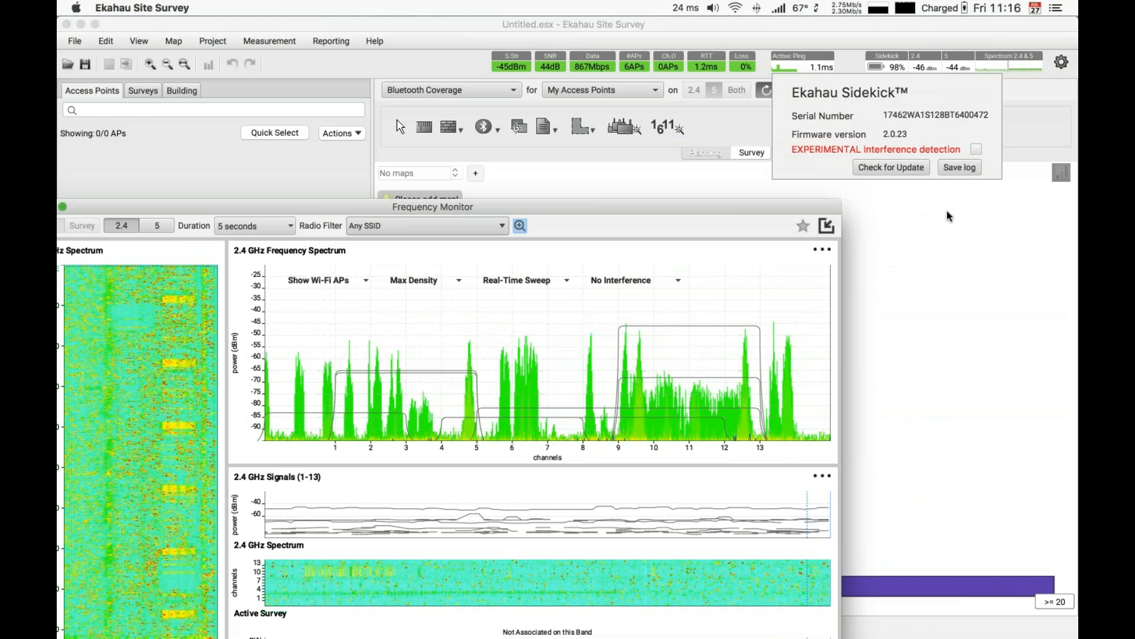
{"action": "left_click", "coordinate": [976, 150]}
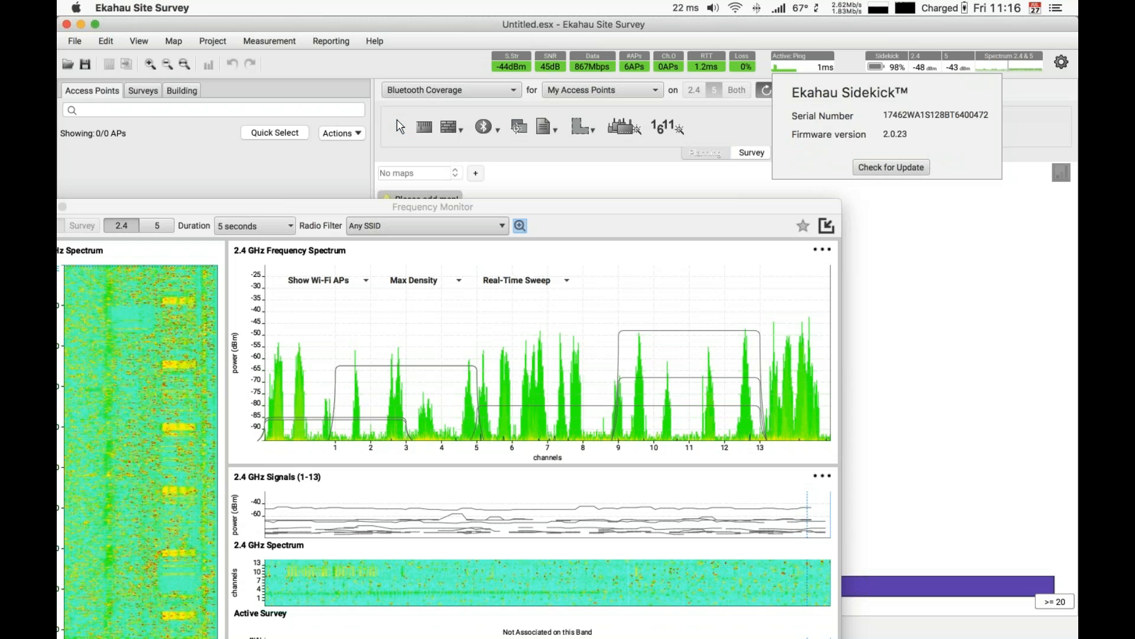
{"action": "left_click", "coordinate": [626, 204]}
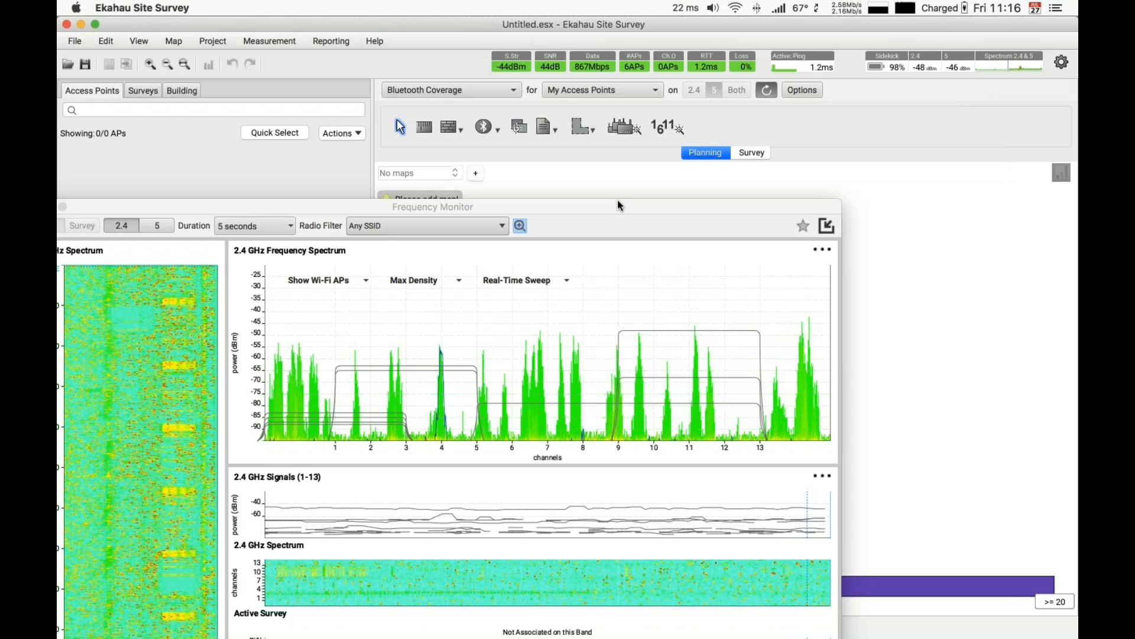
Step: Turn on the Sidekick's experimental interference detection, moving the Frequency Monitor window clear of its settings
{"action": "left_click_drag", "start_coordinate": [653, 210], "coordinate": [796, 145]}
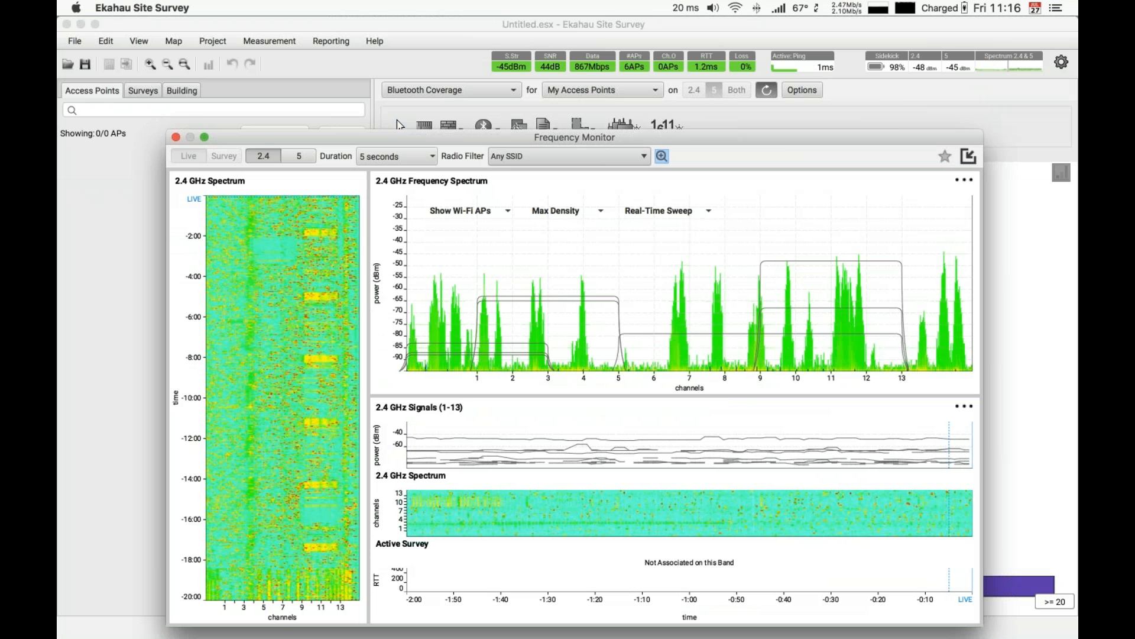
{"action": "left_click", "coordinate": [887, 63]}
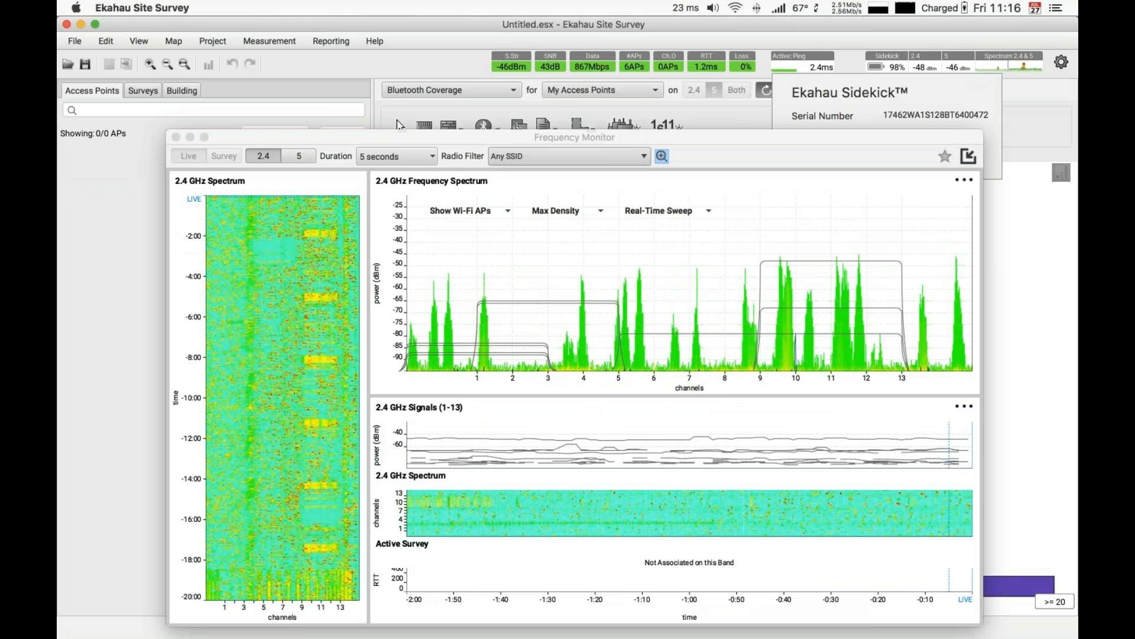
{"action": "left_click_drag", "start_coordinate": [847, 156], "coordinate": [758, 191]}
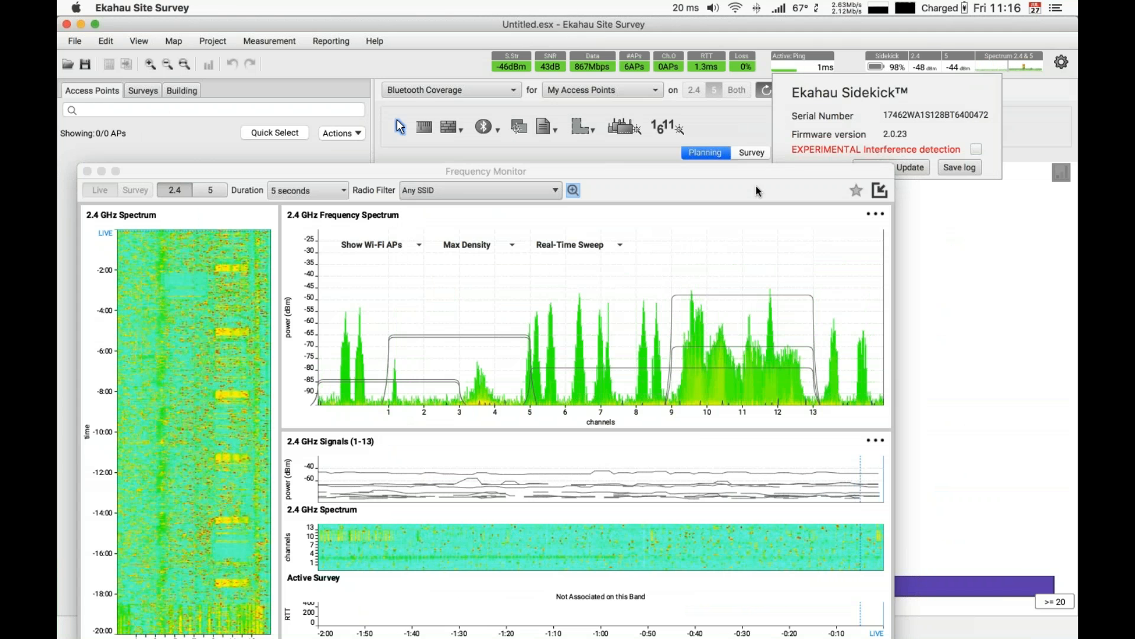
{"action": "left_click", "coordinate": [976, 150]}
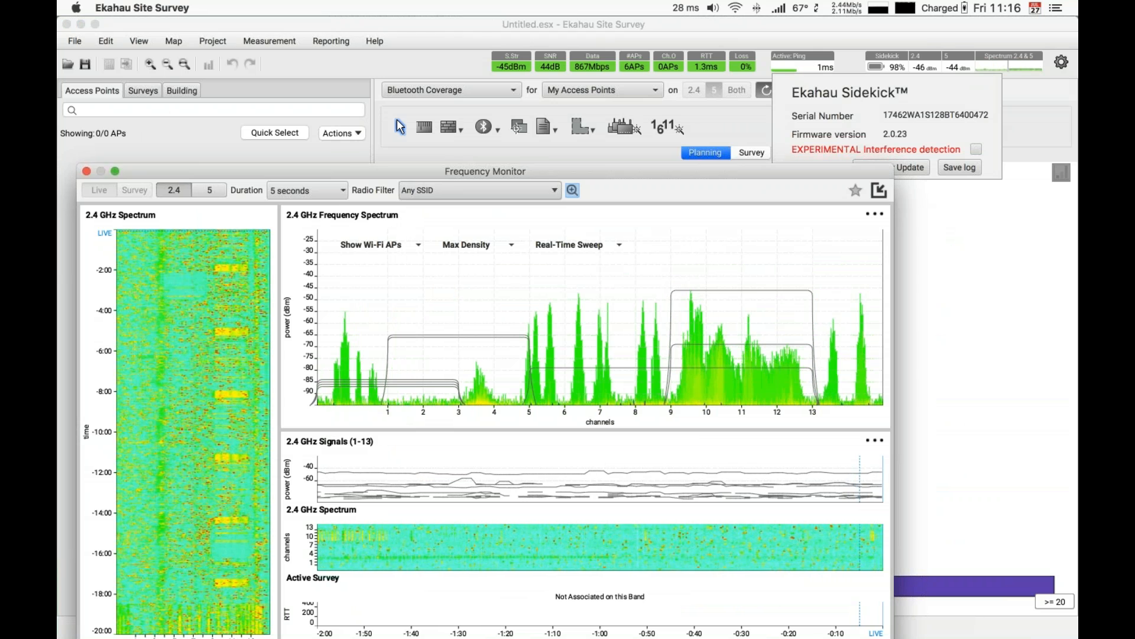
{"action": "left_click", "coordinate": [976, 149]}
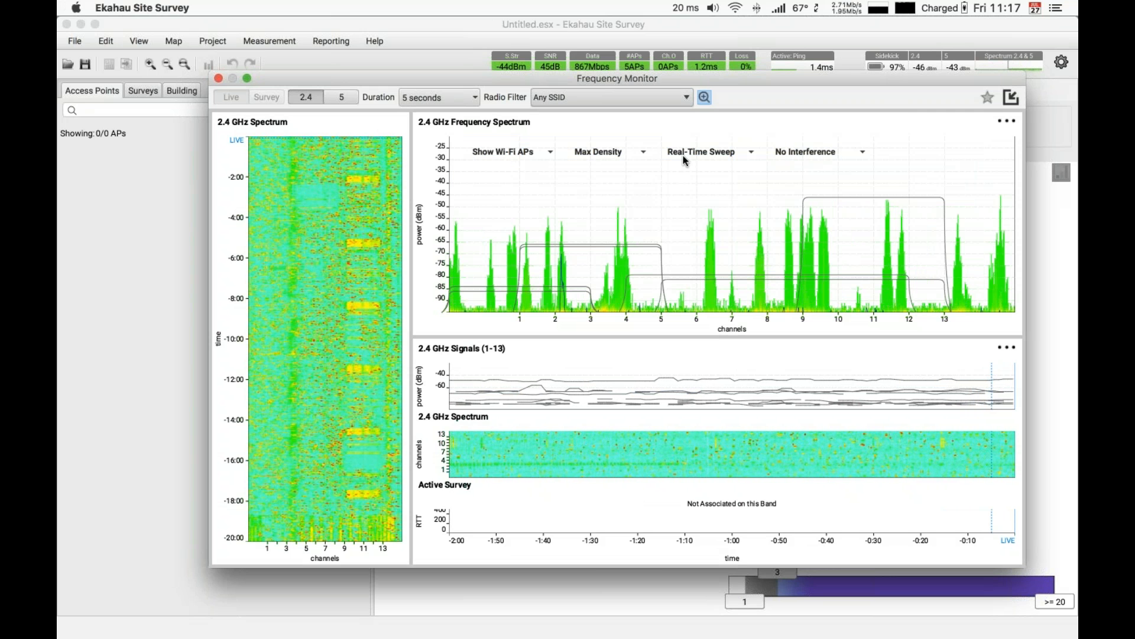
Step: Set the 2.4 GHz frequency spectrum's interference display to Show Interference
{"action": "left_click", "coordinate": [747, 152]}
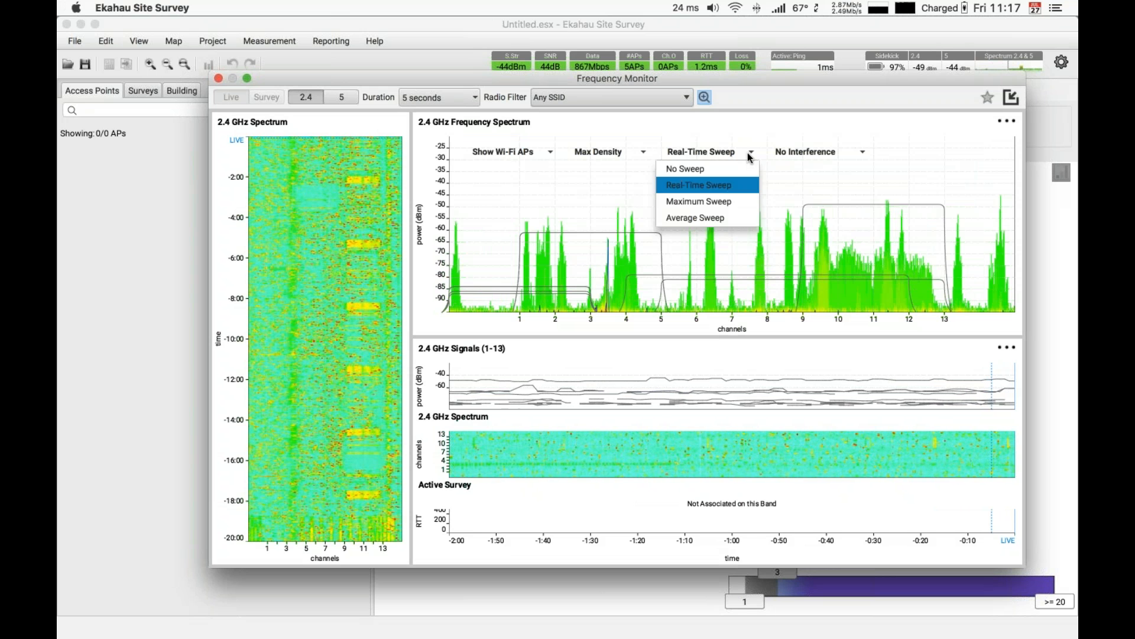
{"action": "left_click", "coordinate": [775, 157]}
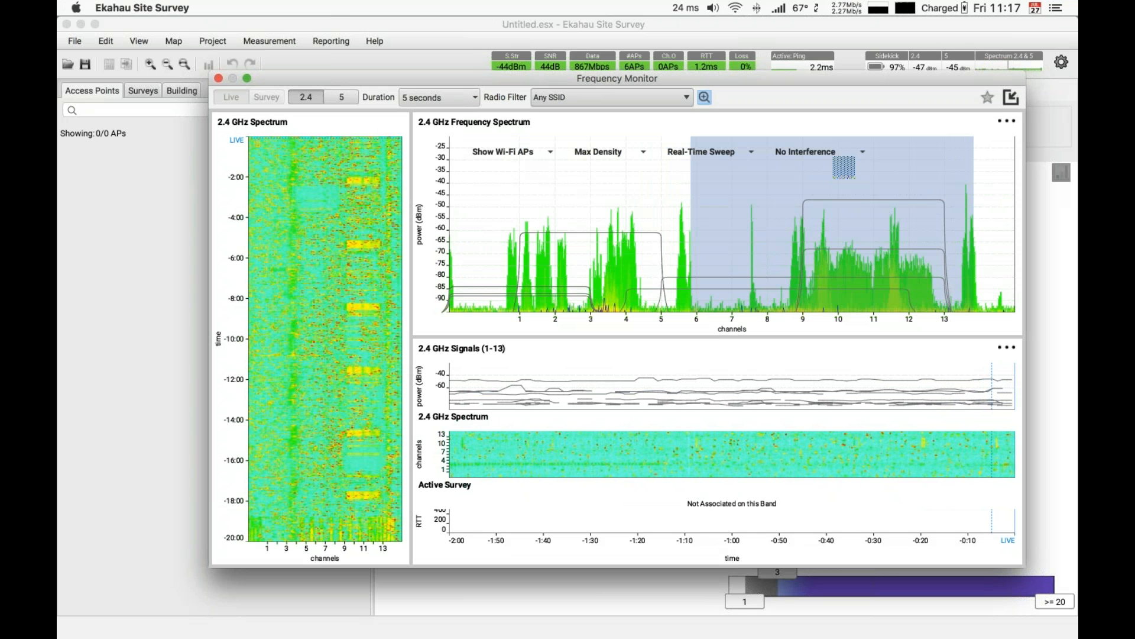
{"action": "left_click", "coordinate": [862, 152]}
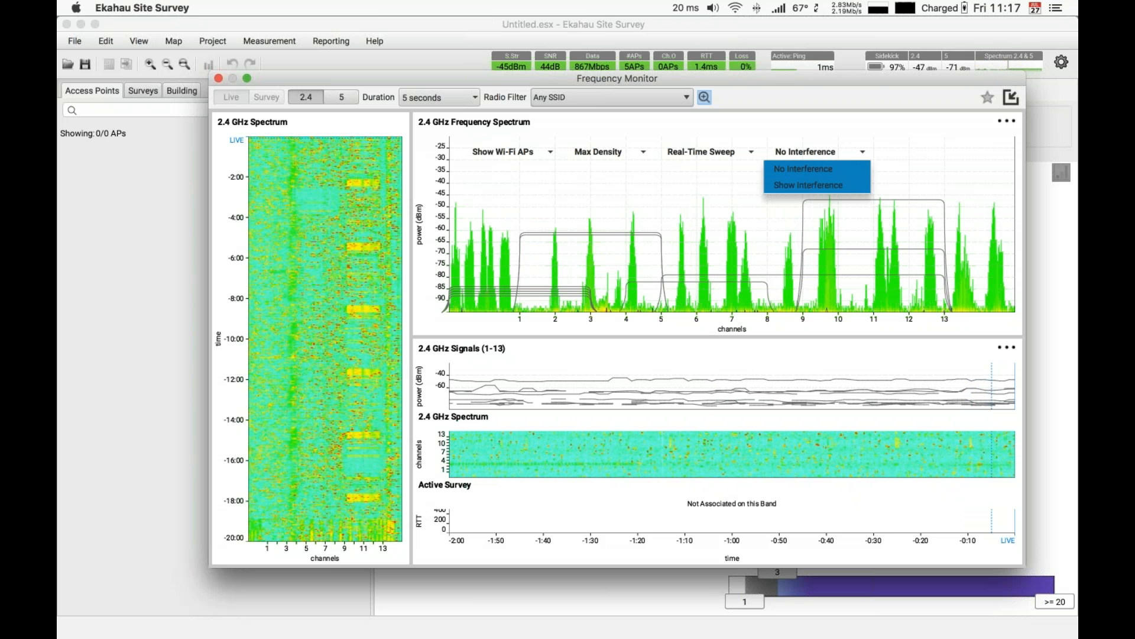
{"action": "left_click", "coordinate": [811, 187]}
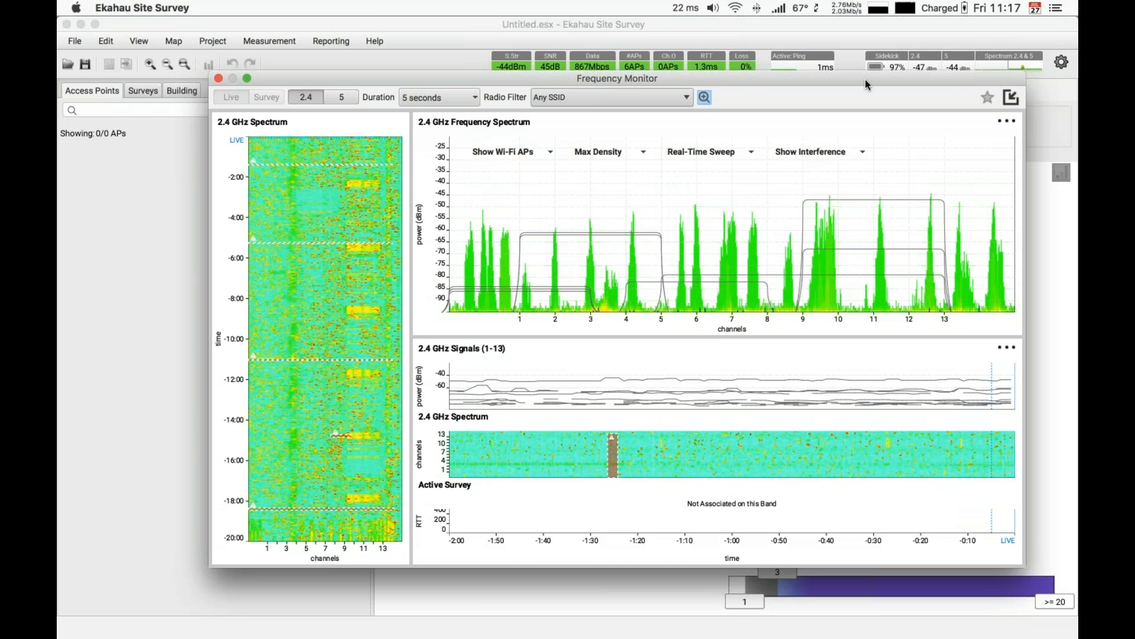
{"action": "left_click_drag", "start_coordinate": [865, 81], "coordinate": [826, 103]}
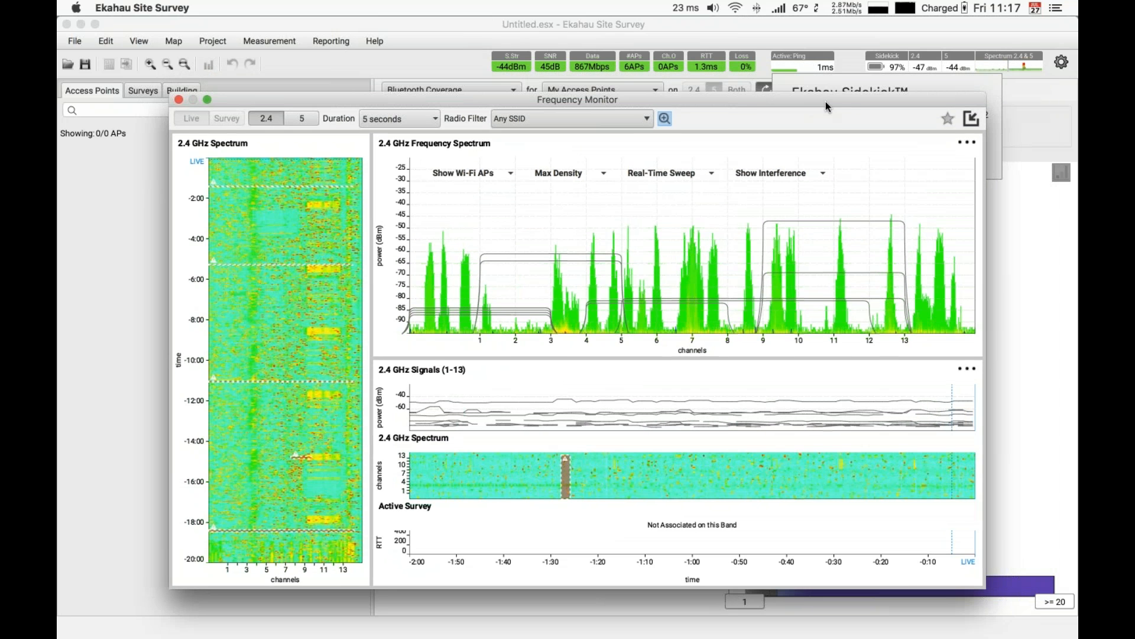
{"action": "left_click", "coordinate": [855, 69]}
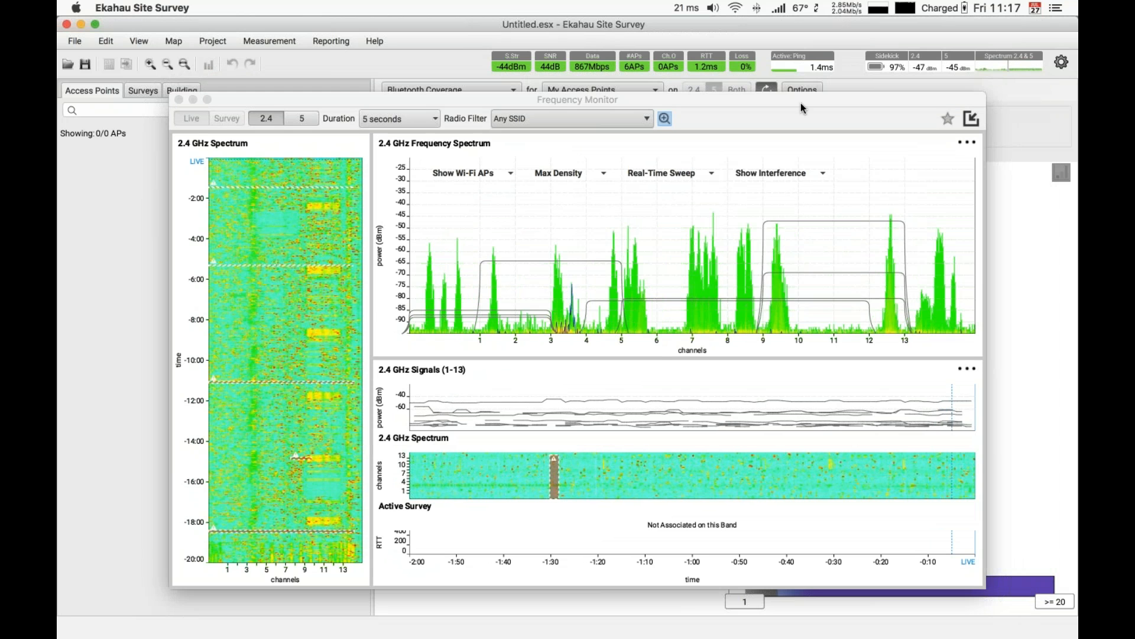
{"action": "left_click_drag", "start_coordinate": [801, 98], "coordinate": [794, 86]}
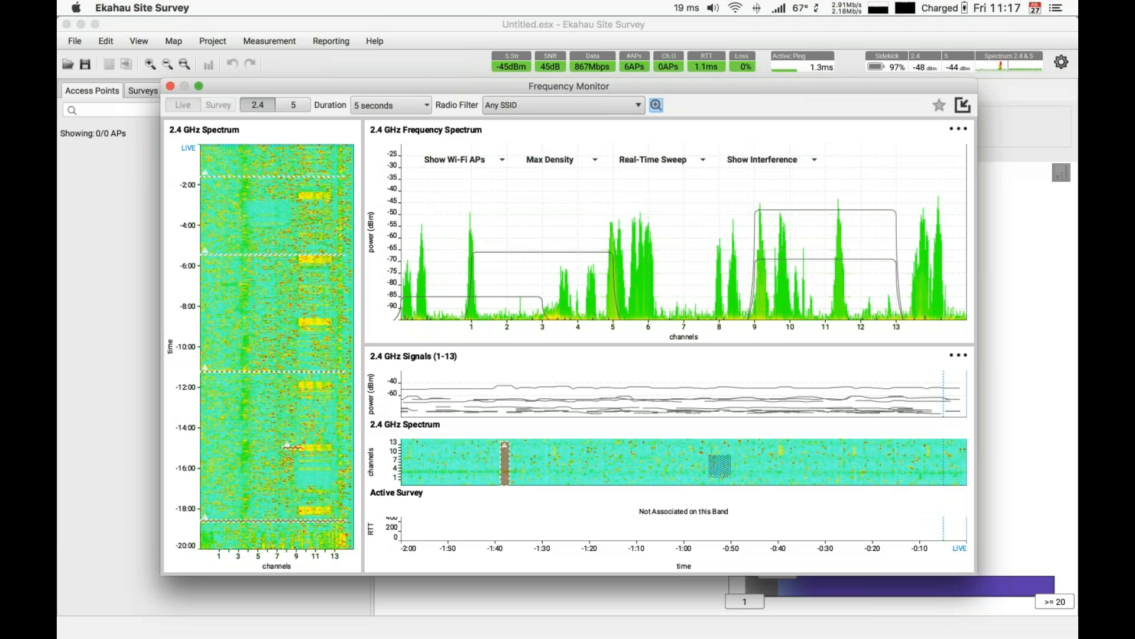
Step: Switch the 2.4 GHz signals pane to the Waterfall view and examine the interference marked across the spectrum history
{"action": "left_click", "coordinate": [959, 354]}
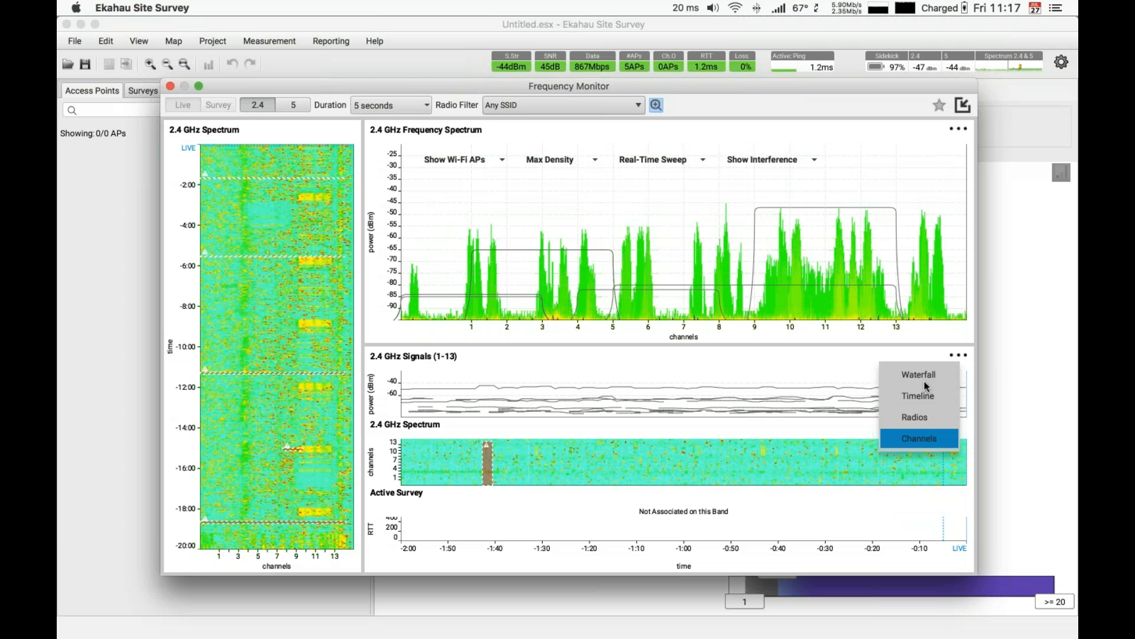
{"action": "left_click", "coordinate": [926, 376]}
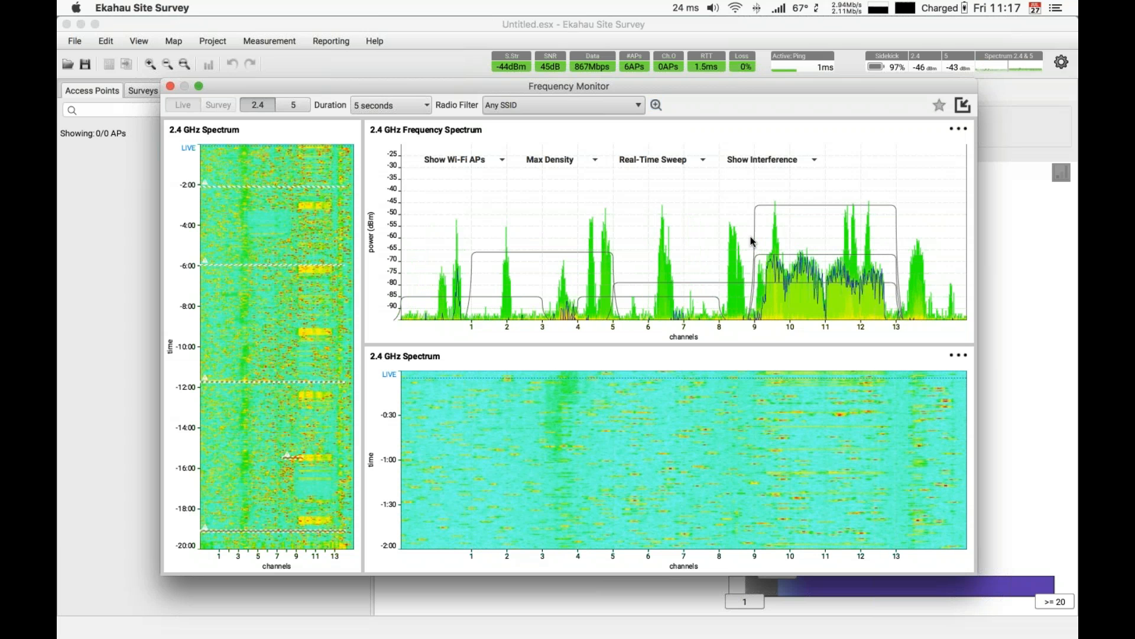
{"action": "left_click", "coordinate": [760, 325]}
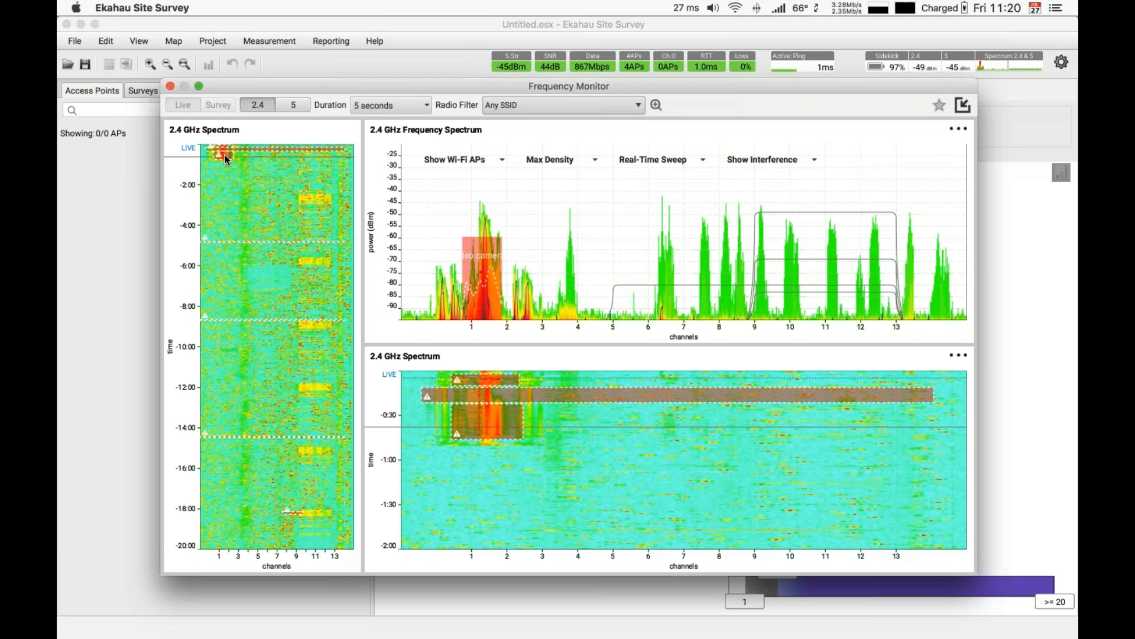
{"action": "mouse_move", "coordinate": [226, 159]}
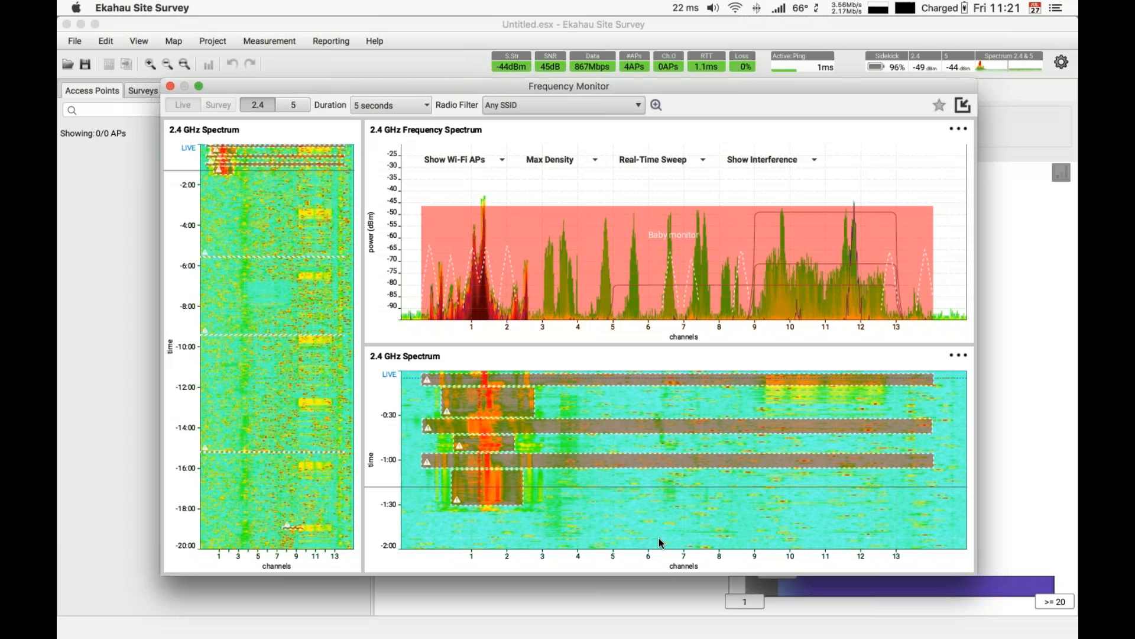
Step: Examine the interference markings in the 2.4 GHz frequency spectrum, the short waterfall and the longer spectrum history
{"action": "mouse_move", "coordinate": [631, 433]}
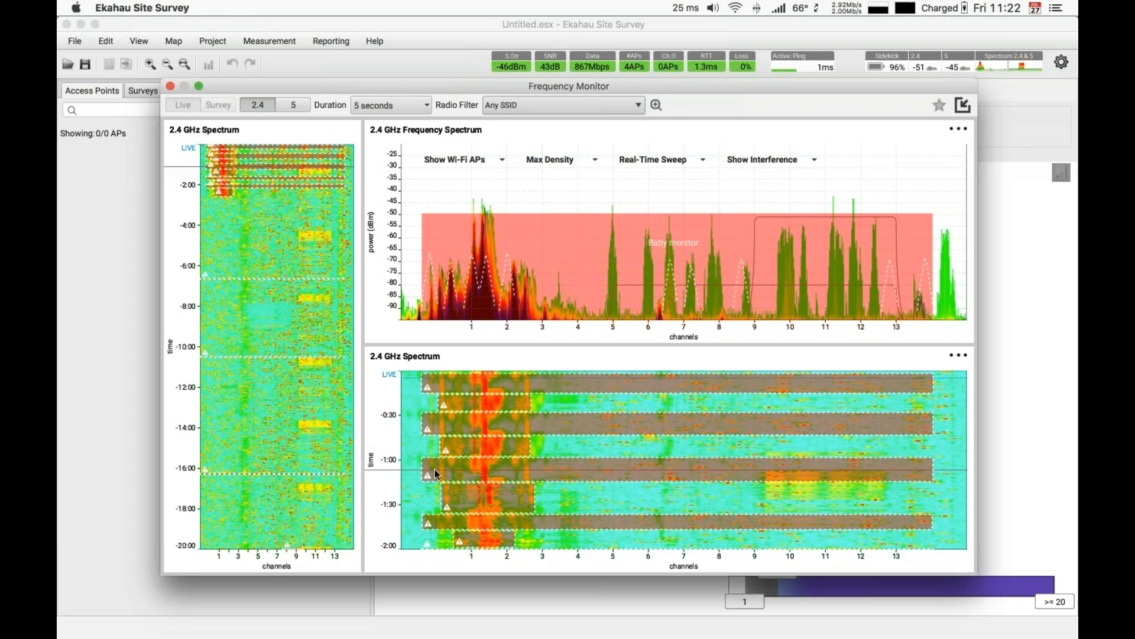
{"action": "mouse_move", "coordinate": [435, 469]}
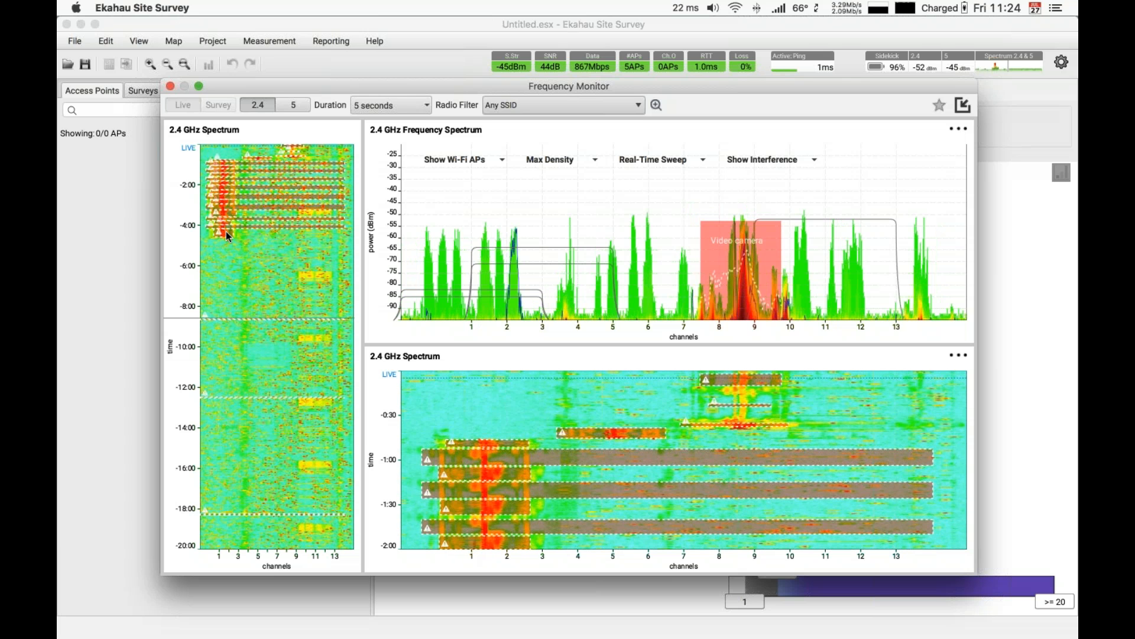
{"action": "mouse_move", "coordinate": [223, 236]}
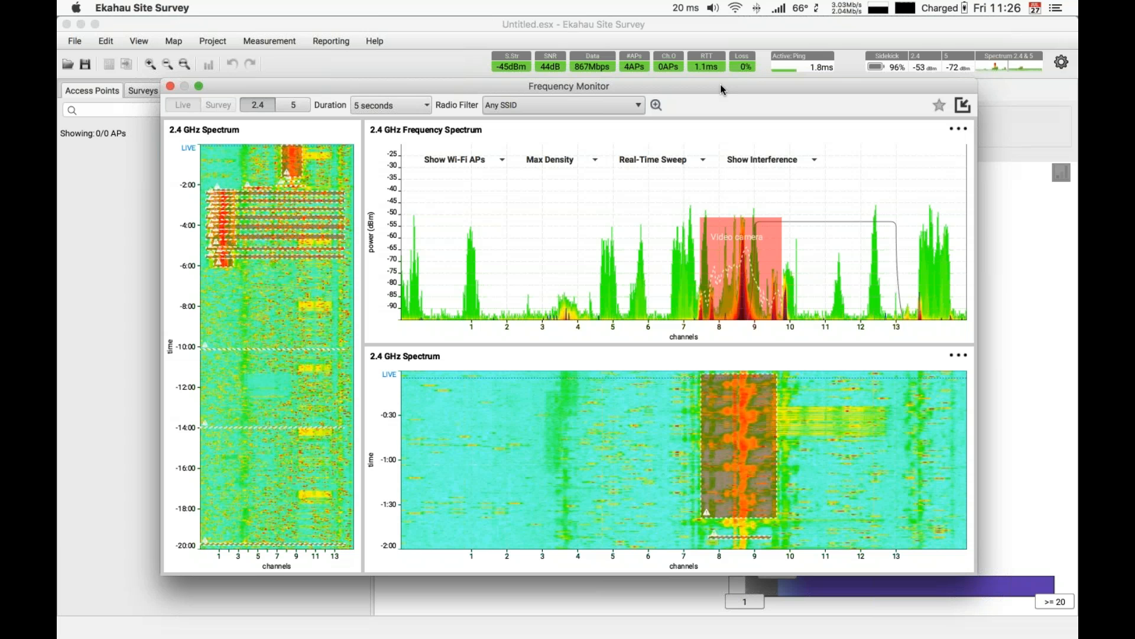
Step: Toggle the experimental interference detection twice in the Sidekick settings, moving the Frequency Monitor window aside to reach the option
{"action": "left_click_drag", "start_coordinate": [719, 87], "coordinate": [726, 119]}
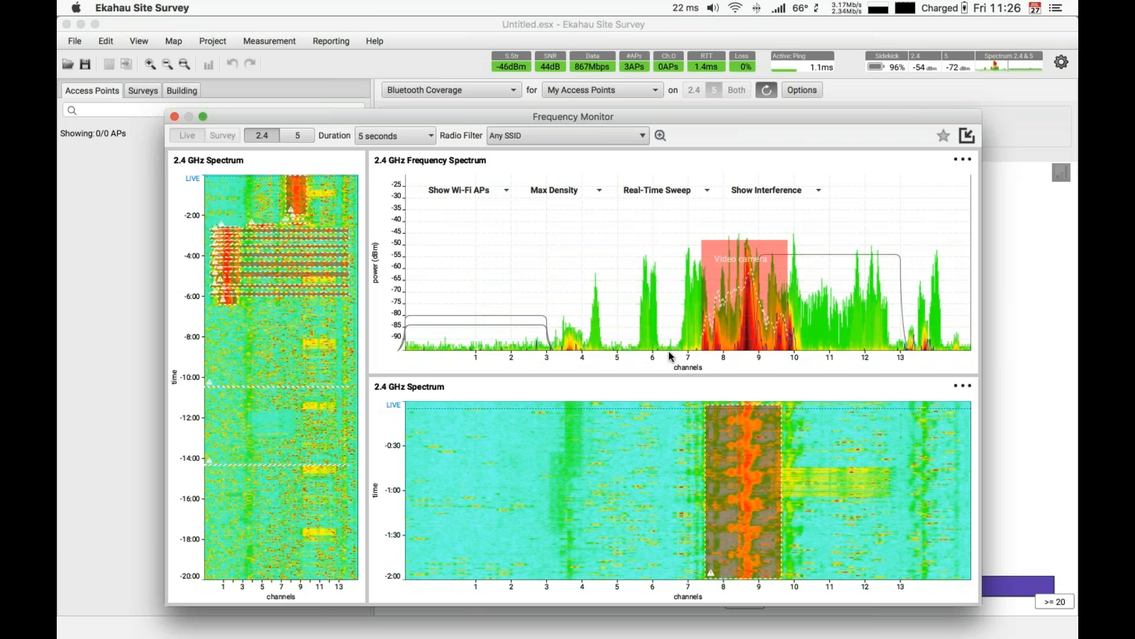
{"action": "left_click", "coordinate": [993, 100]}
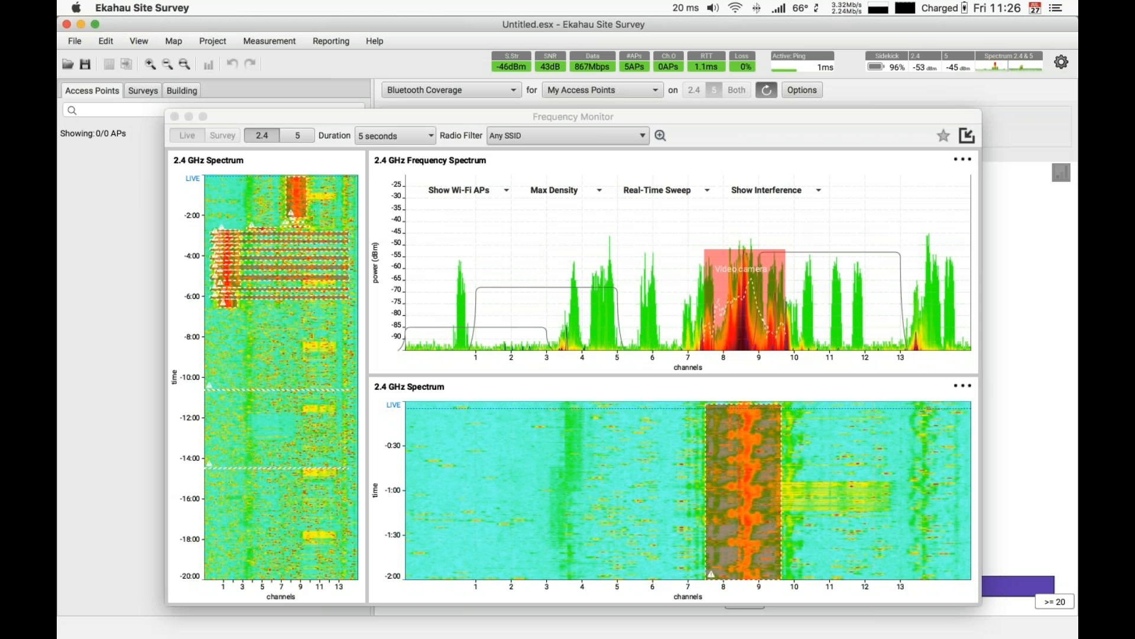
{"action": "key", "text": "alt"}
{"action": "left_click", "coordinate": [892, 70]}
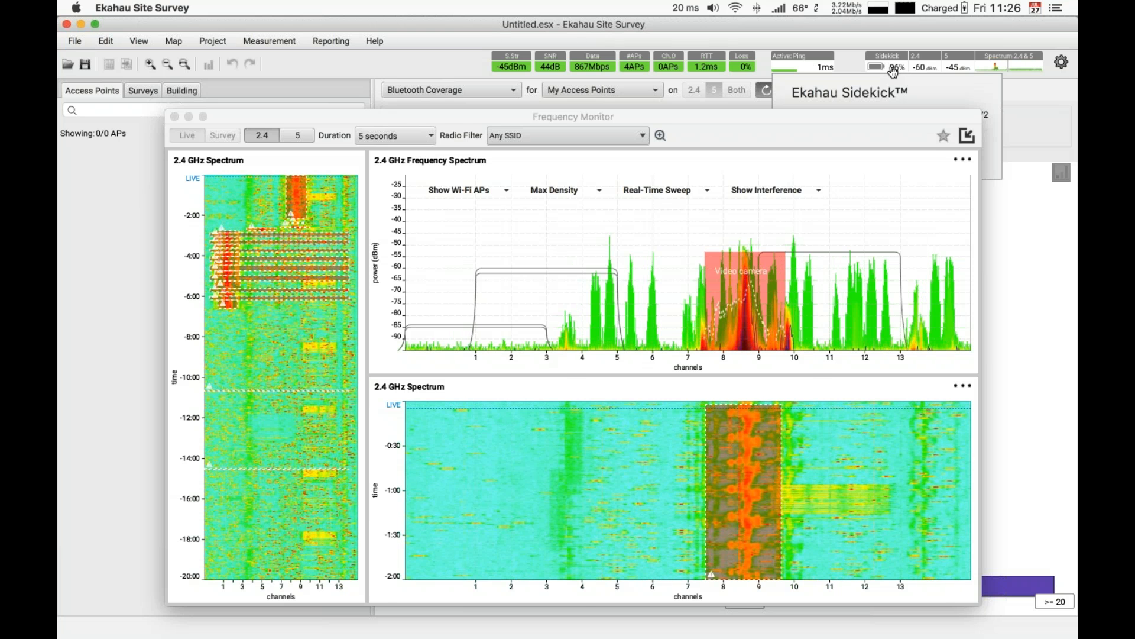
{"action": "left_click_drag", "start_coordinate": [881, 118], "coordinate": [852, 199]}
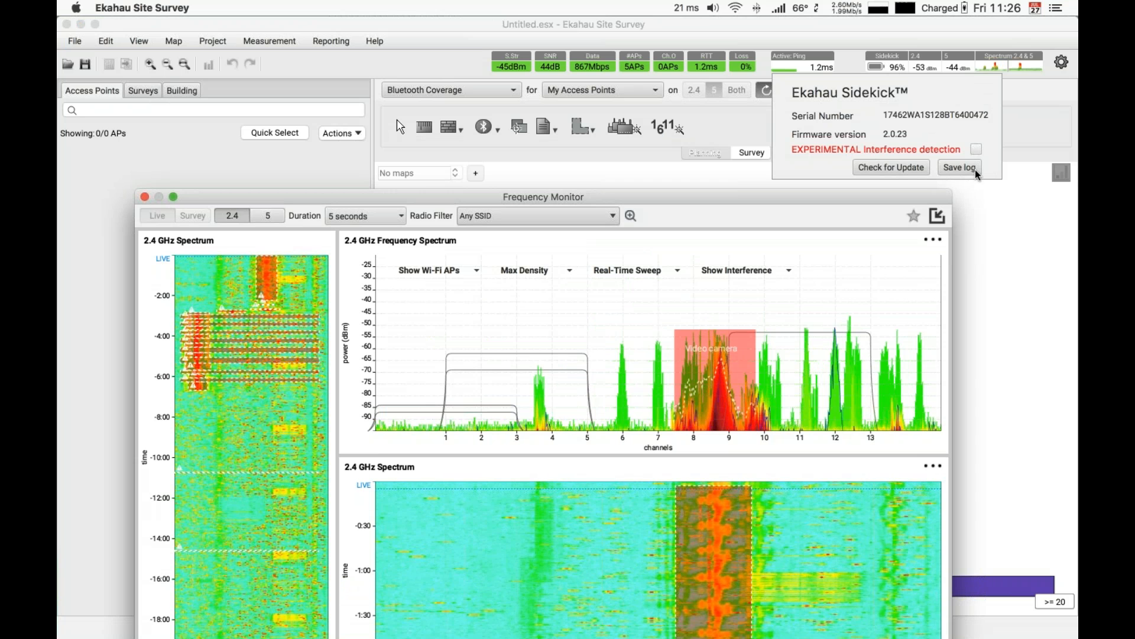
{"action": "left_click", "coordinate": [976, 150]}
{"action": "left_click", "coordinate": [976, 150]}
{"action": "left_click_drag", "start_coordinate": [855, 196], "coordinate": [941, 104]}
{"action": "left_click", "coordinate": [861, 68]}
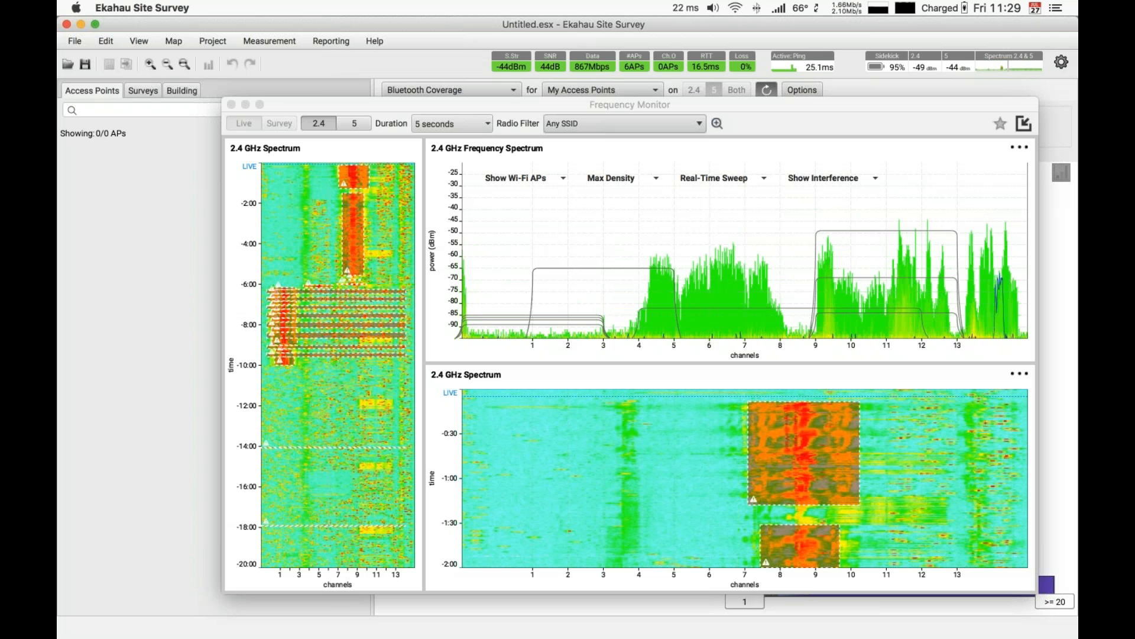
Step: Switch the Frequency Monitor to the 5 GHz band and reposition its window slightly
{"action": "left_click", "coordinate": [354, 123]}
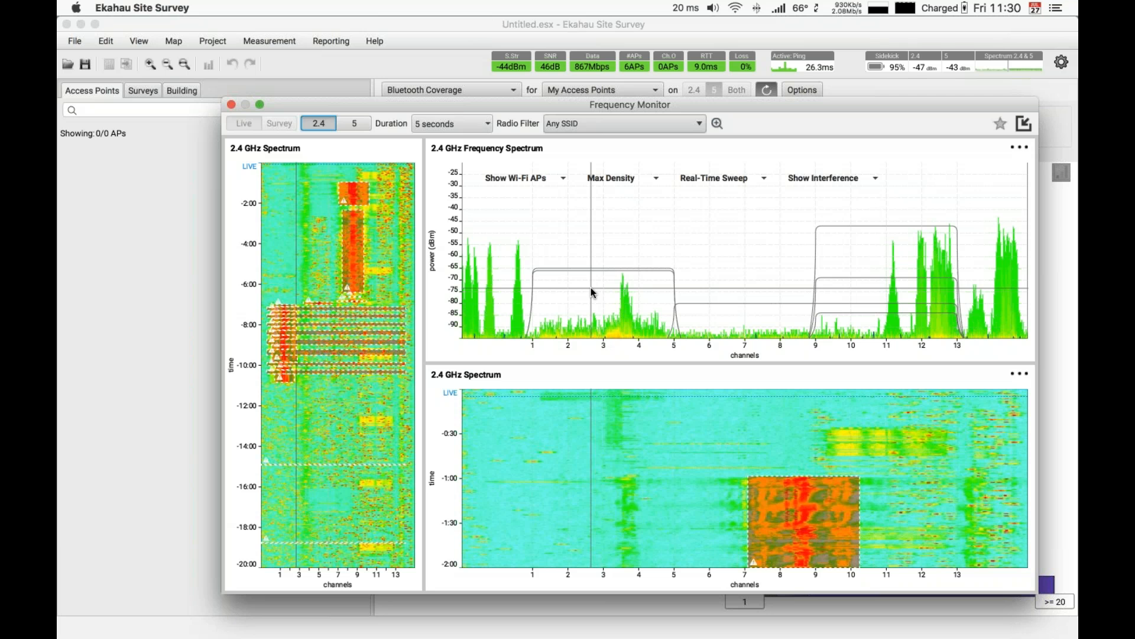
{"action": "left_click", "coordinate": [354, 123]}
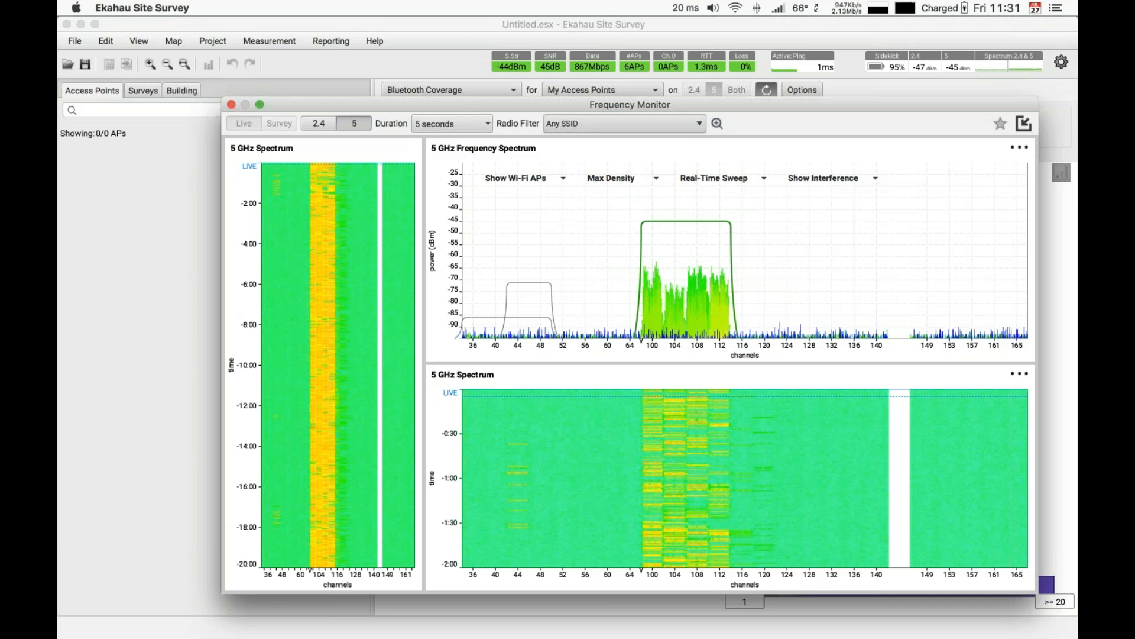
{"action": "left_click_drag", "start_coordinate": [446, 104], "coordinate": [421, 84]}
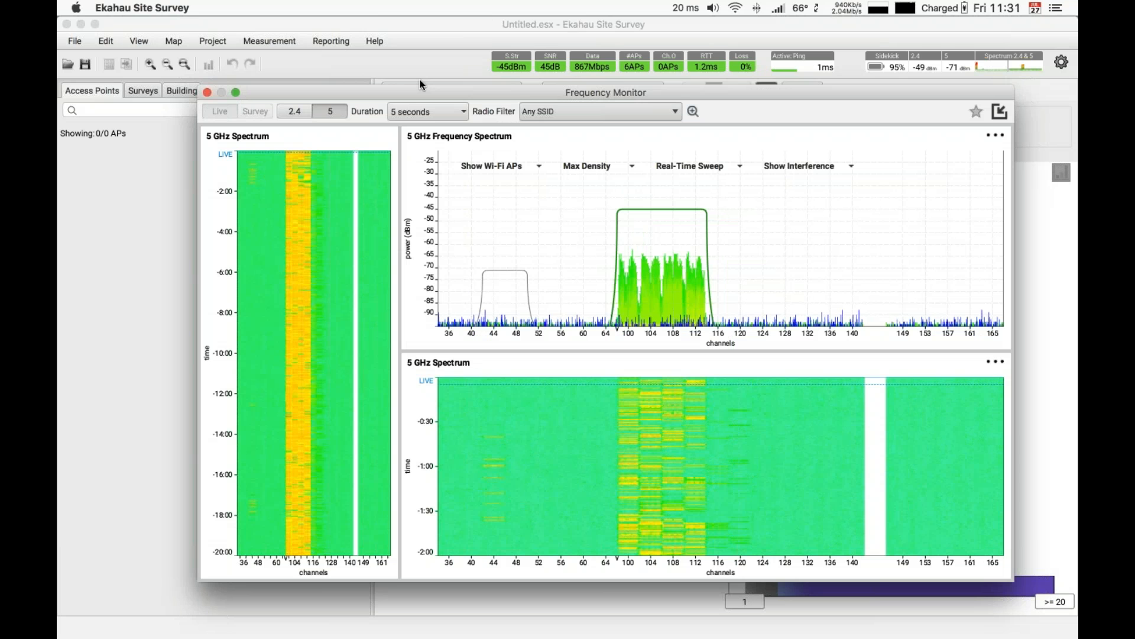